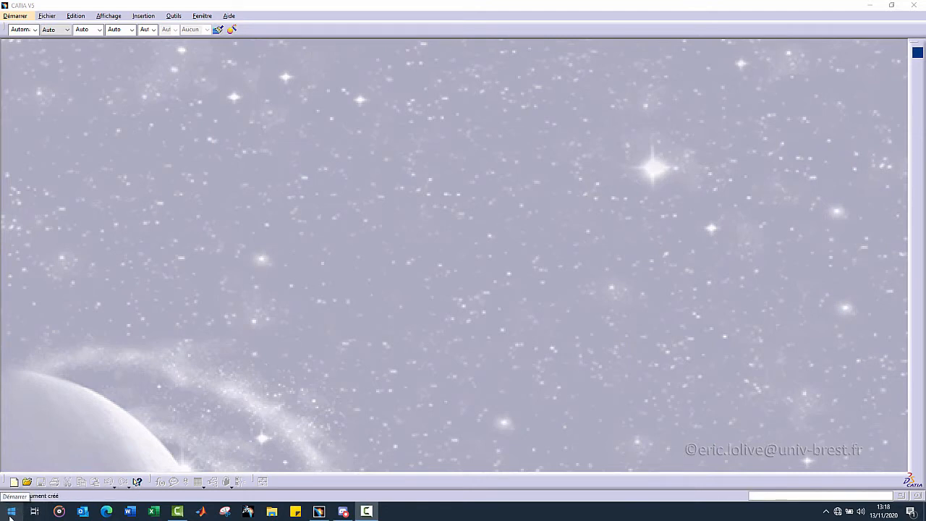
- Switch to Inkscape with a new document and activate the Text tool
click(11, 515)
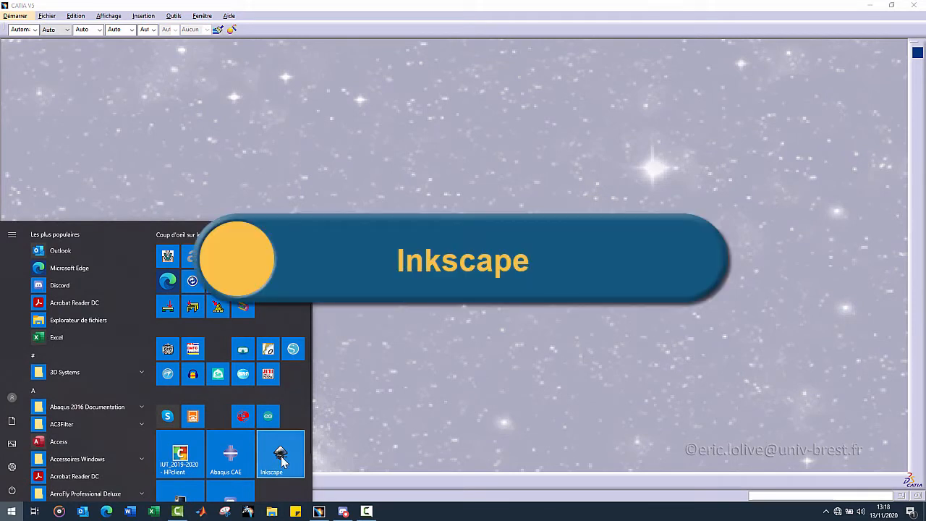
click(281, 458)
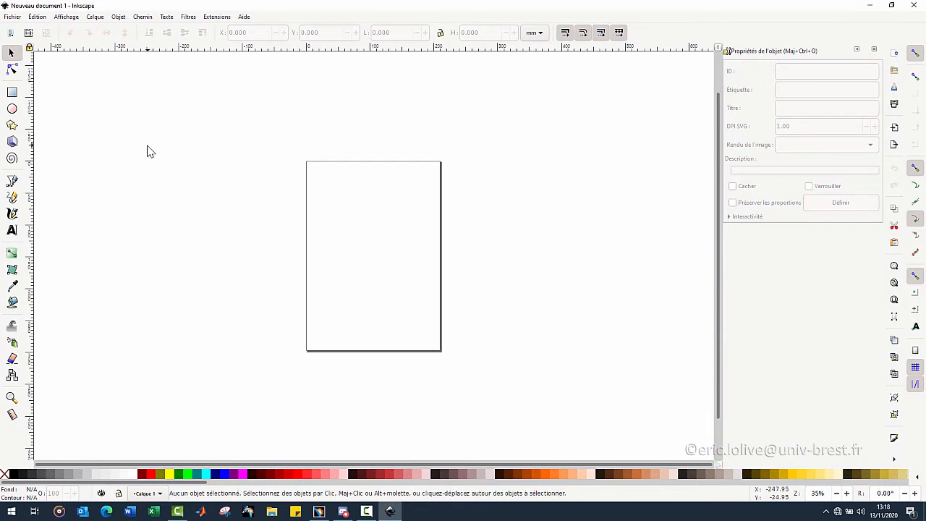
click(12, 230)
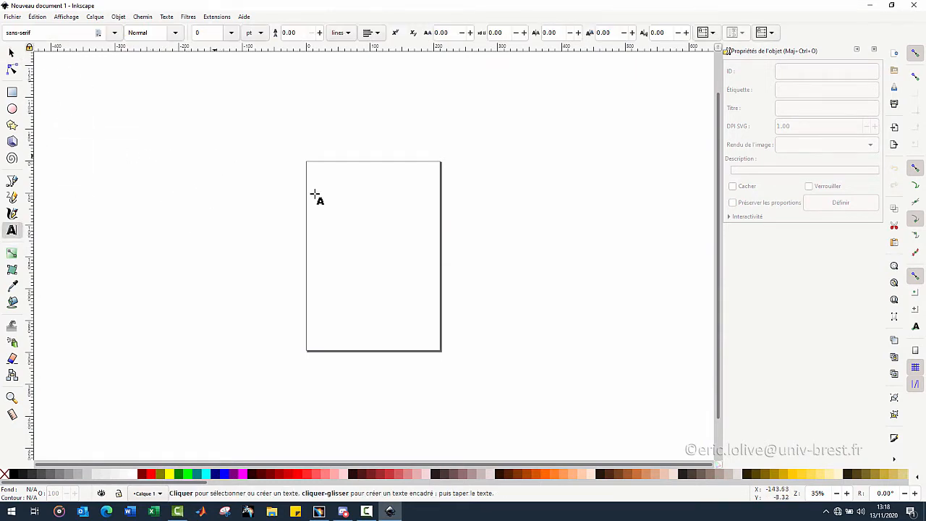
- Try to draw a wide text frame across the upper part of the page and set its font to Lintsec
drag(214, 155, 508, 224)
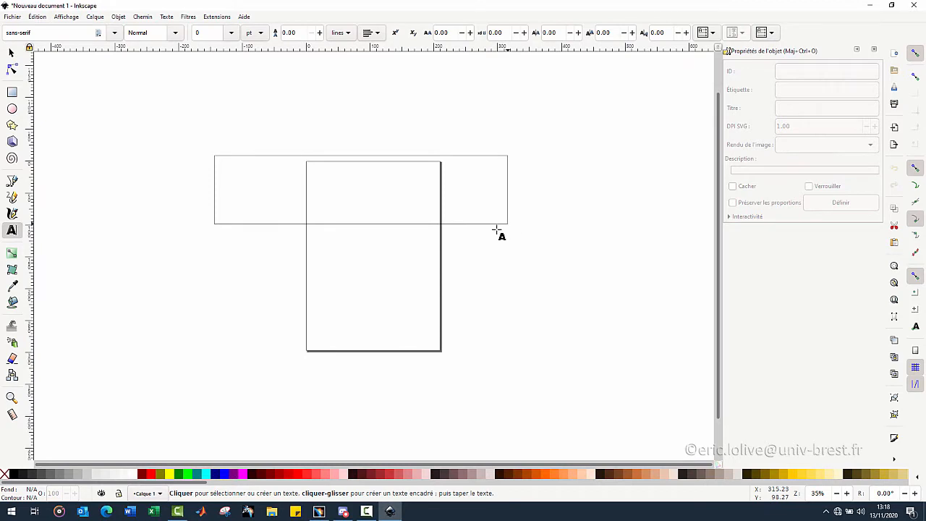
click(114, 34)
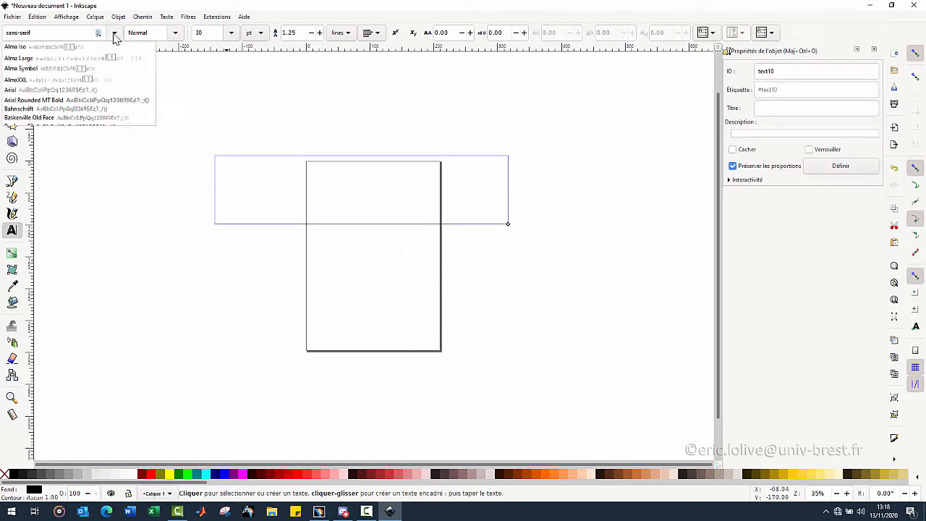
scroll(47, 298, up, 1)
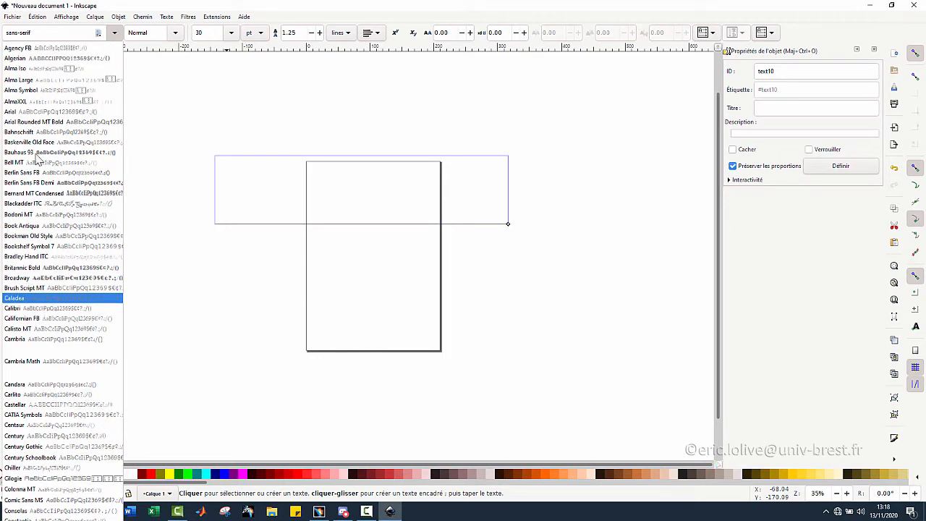
click(45, 32)
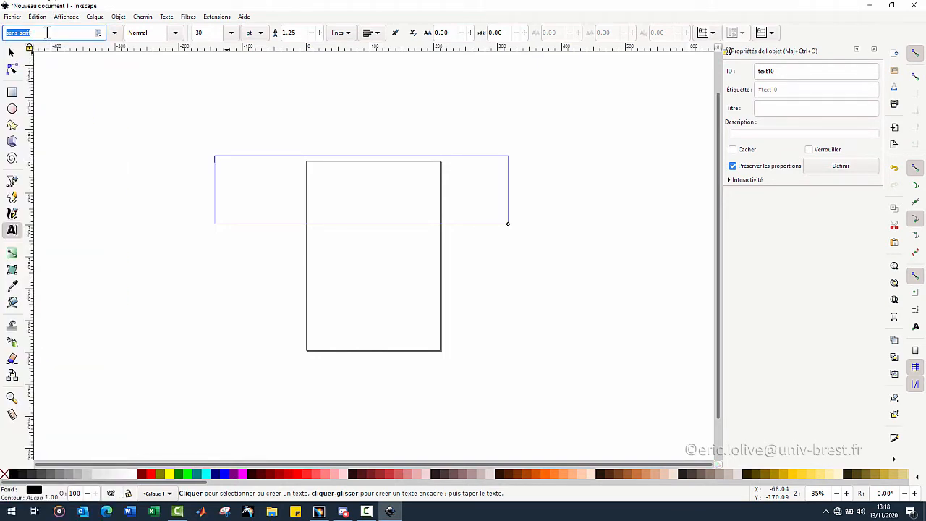
text(lin)
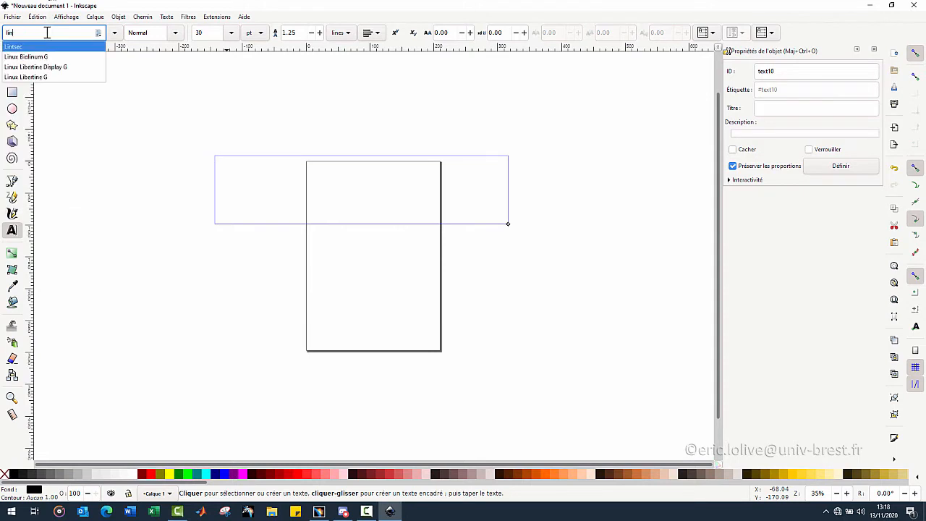
click(30, 47)
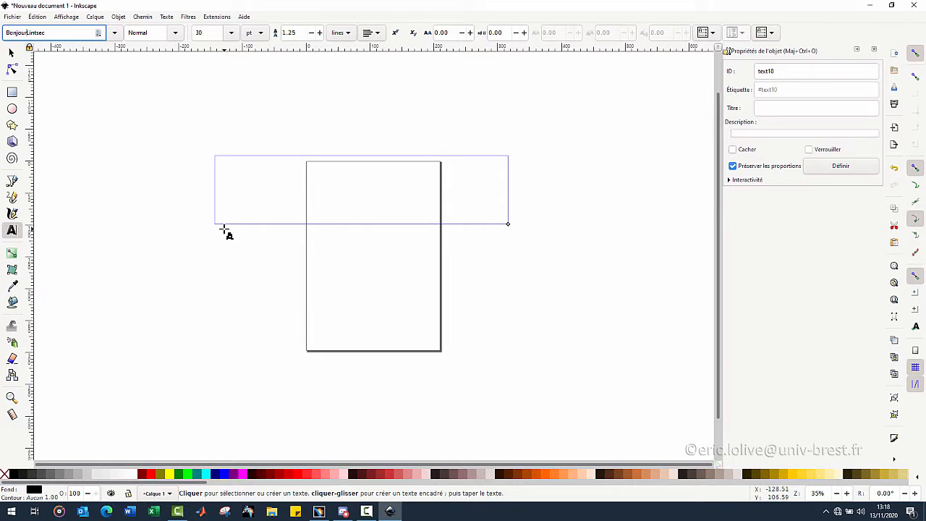
- Create a framed text reading "Bonjour" that overlaps the page's left edge and set its font to Lintsec
drag(225, 157, 354, 282)
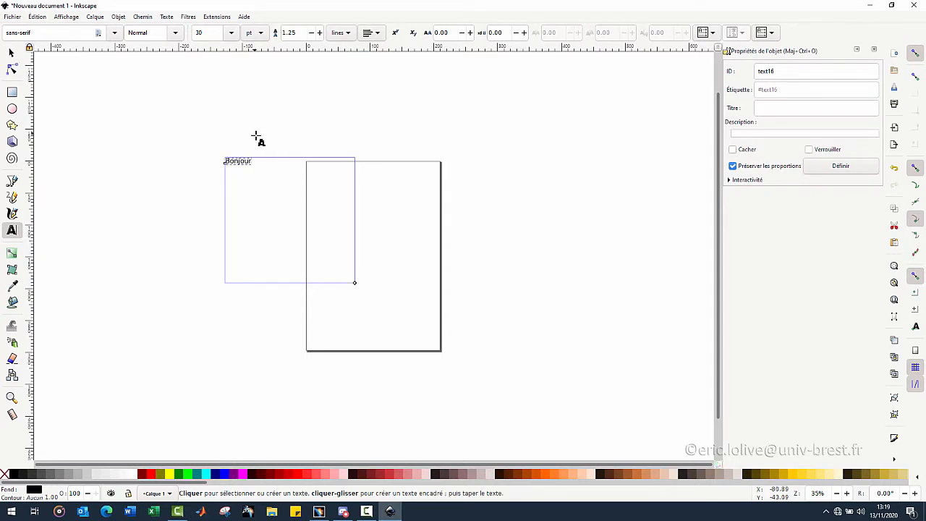
click(53, 32)
key(BackSpace)
key(BackSpace)
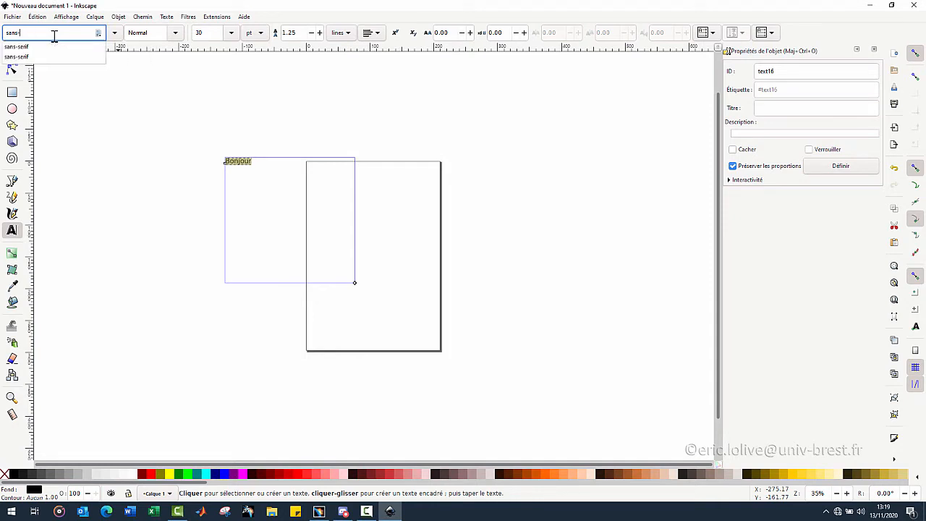
key(BackSpace)
key(BackSpace)
key(BackSpace)
key(BackSpace)
key(BackSpace)
text(lin)
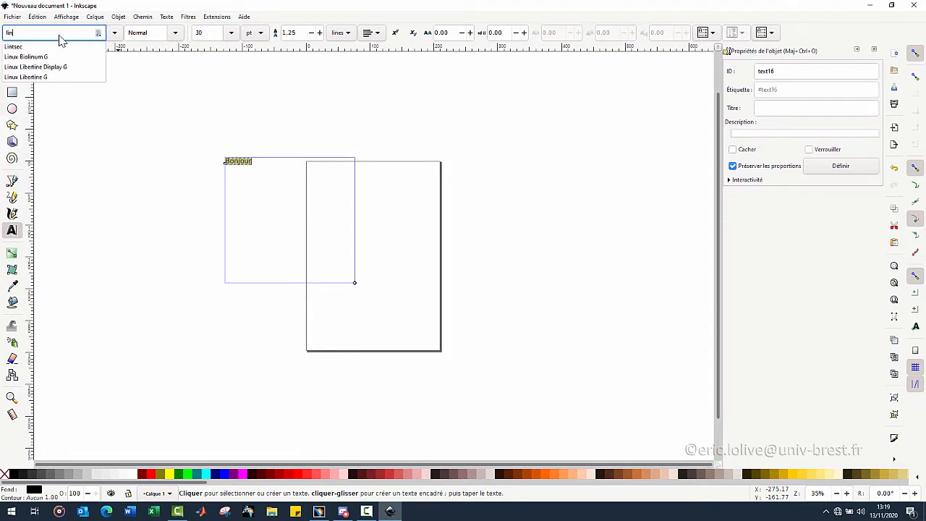
click(29, 46)
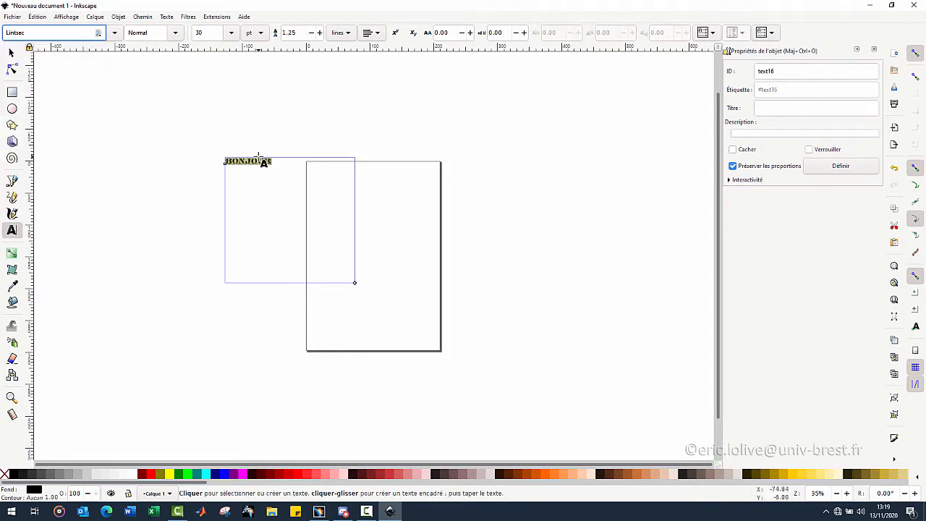
- Shrink the text frame so that it fits closely around the word BONJOUR
click(275, 182)
click(268, 163)
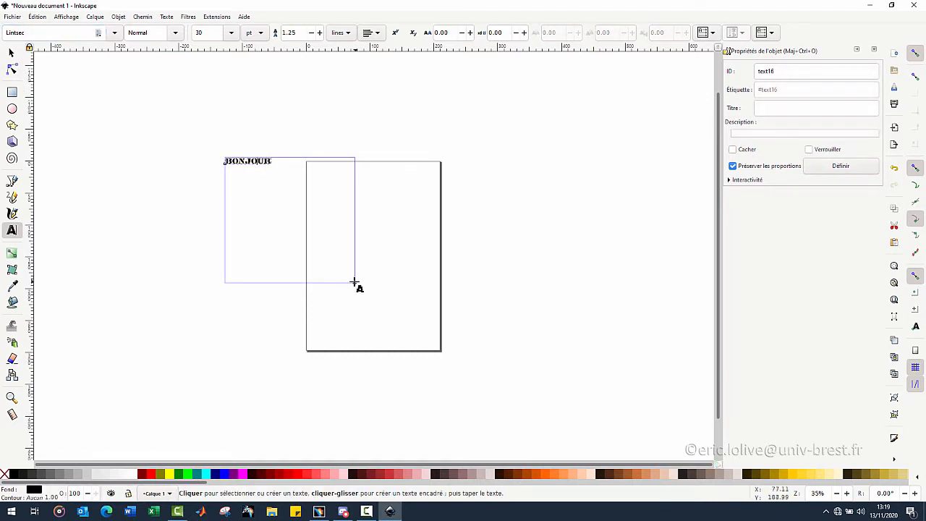
drag(354, 282, 290, 176)
click(257, 123)
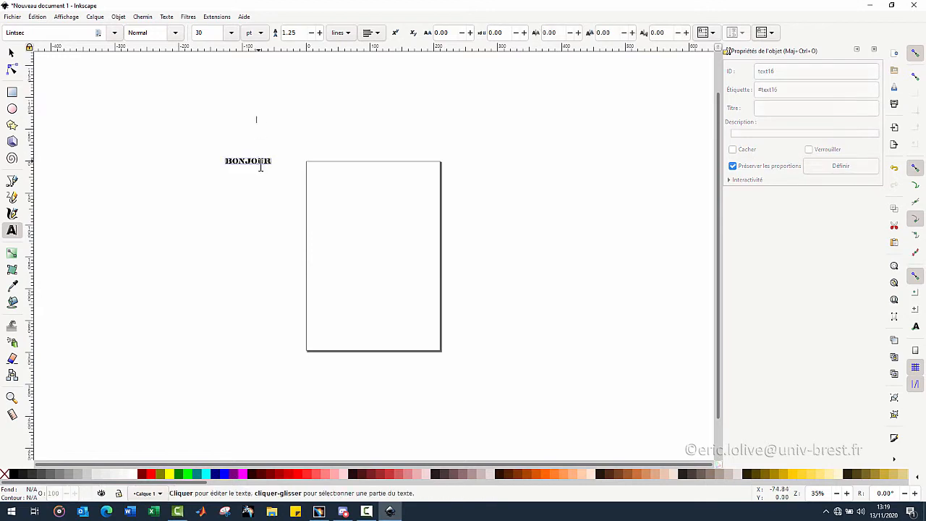
click(261, 161)
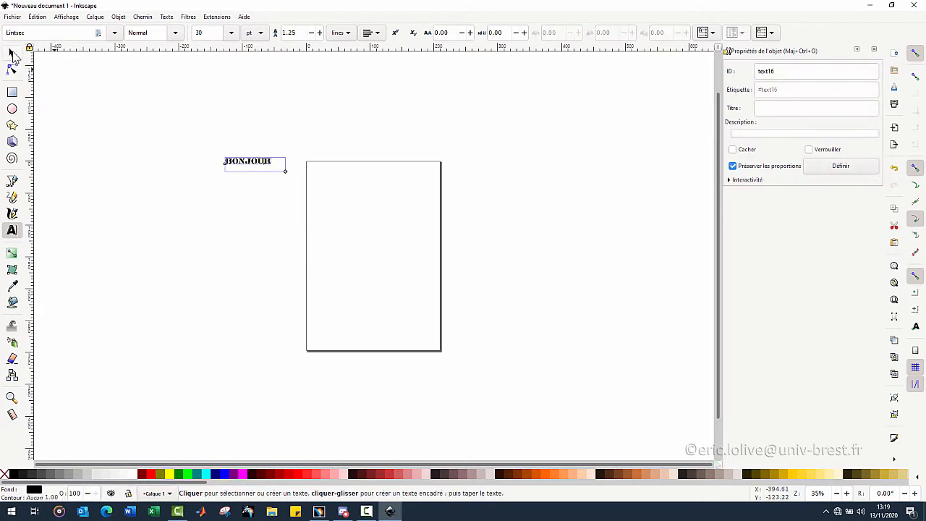
- Enlarge the BONJOUR text to about 151 × 28 mm and move it into the upper part of the page
click(11, 53)
drag(277, 173, 302, 178)
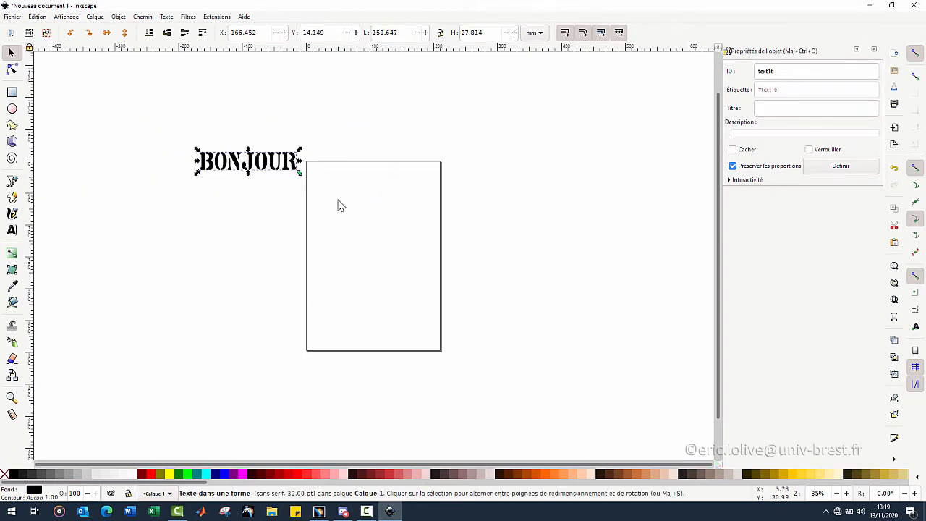
click(192, 223)
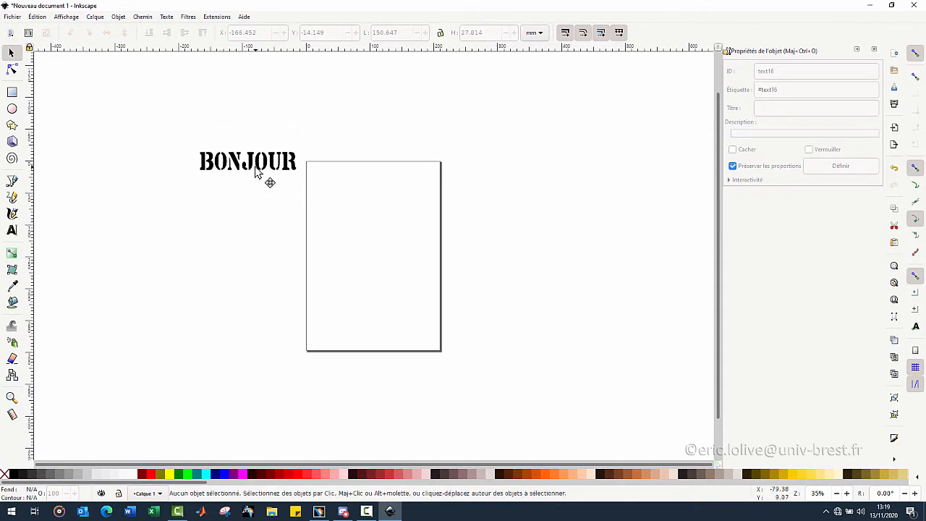
drag(254, 167, 375, 201)
click(507, 305)
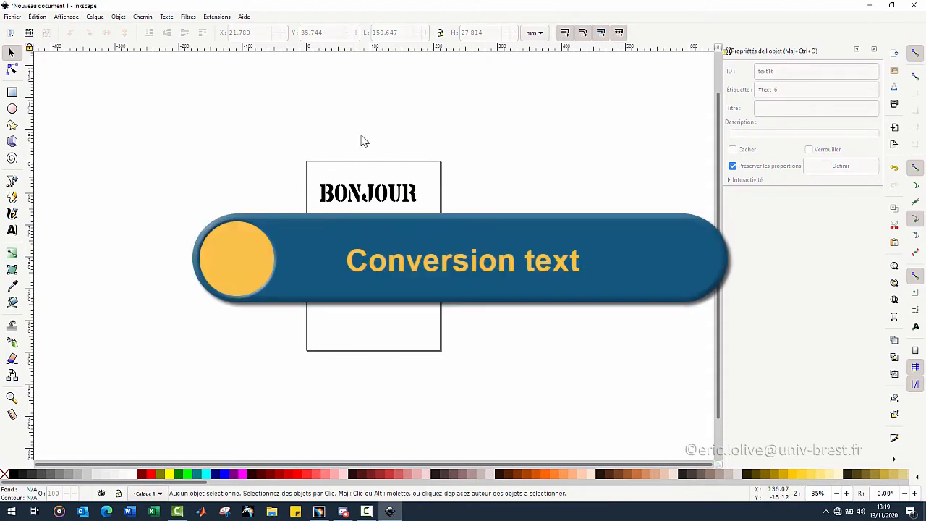
- Convert the BONJOUR text object to paths
click(347, 200)
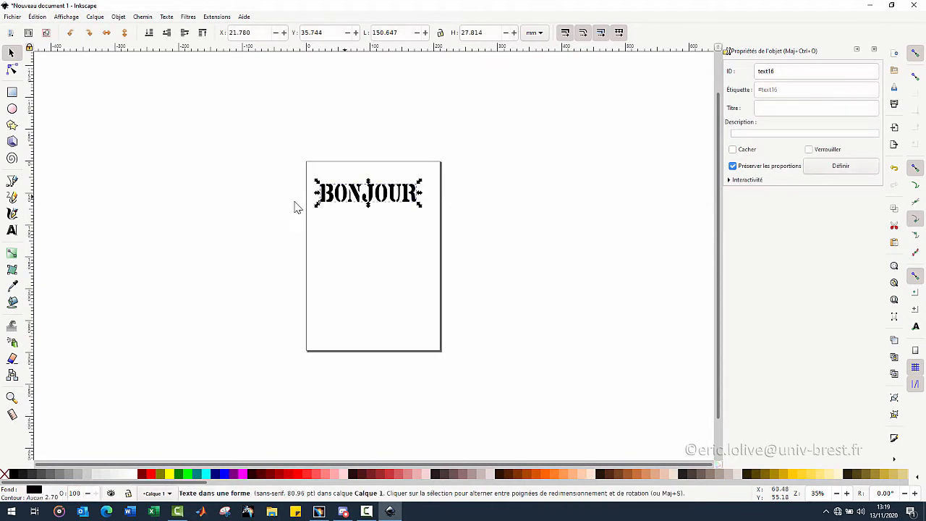
click(143, 16)
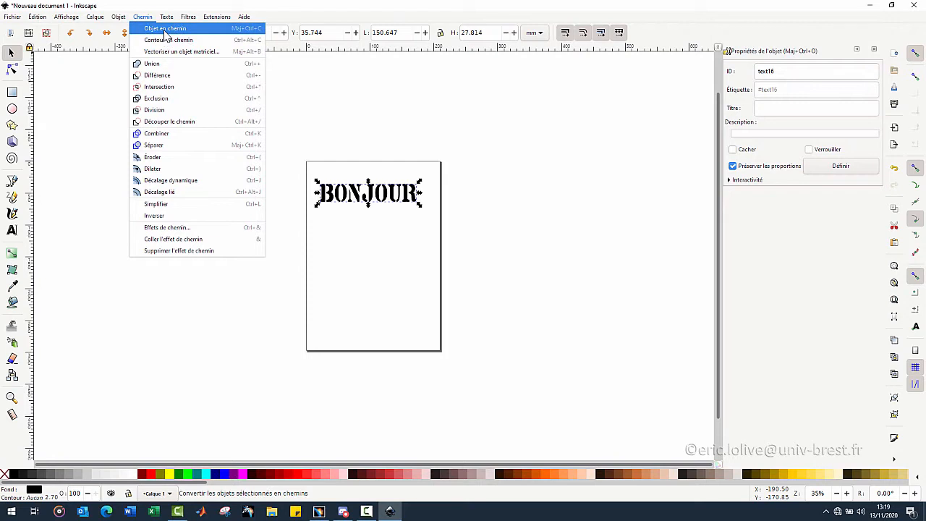
click(165, 31)
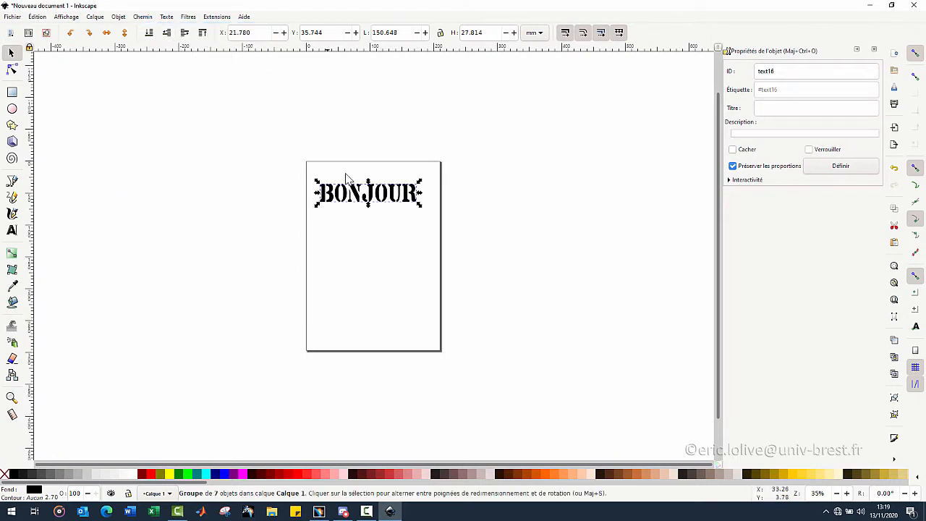
click(450, 238)
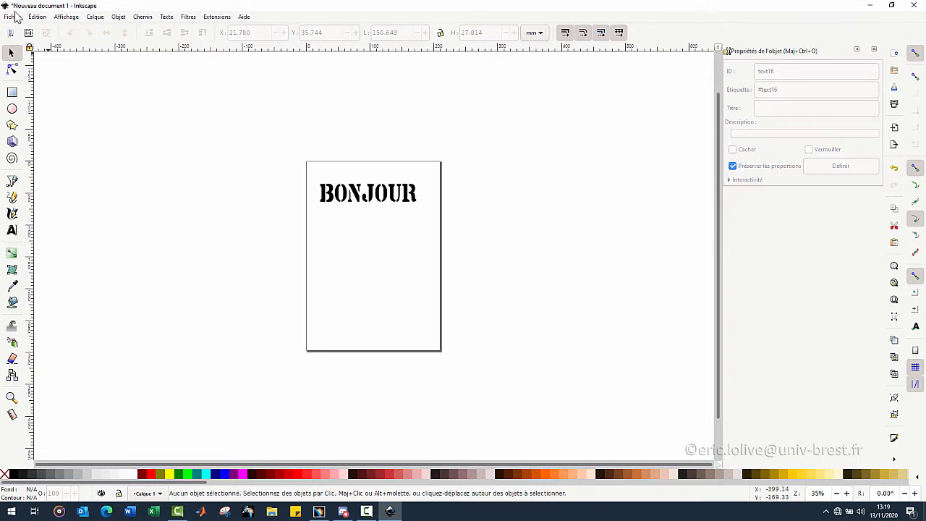
- Import poire.png as an embedded image with the default import options and place it on the page below BONJOUR
click(14, 16)
click(44, 136)
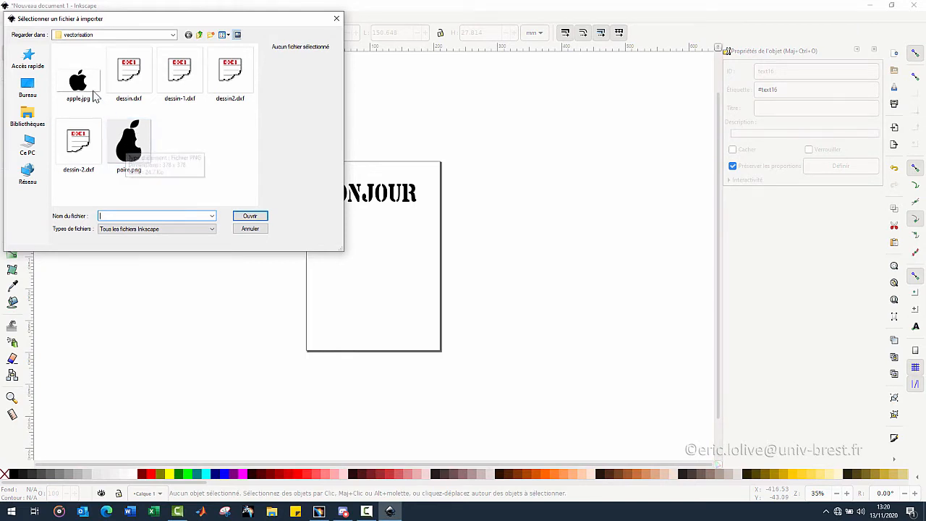
click(142, 150)
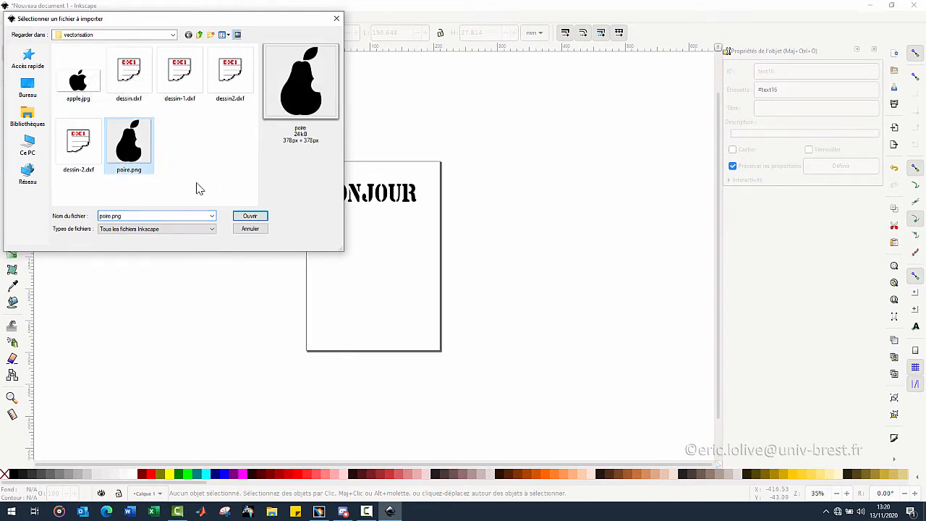
click(250, 216)
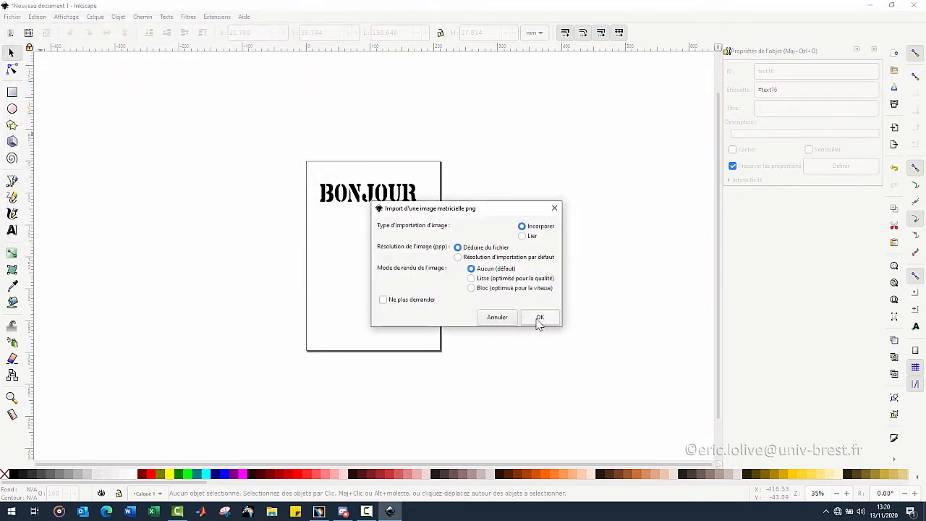
click(539, 323)
drag(284, 317, 365, 250)
click(597, 260)
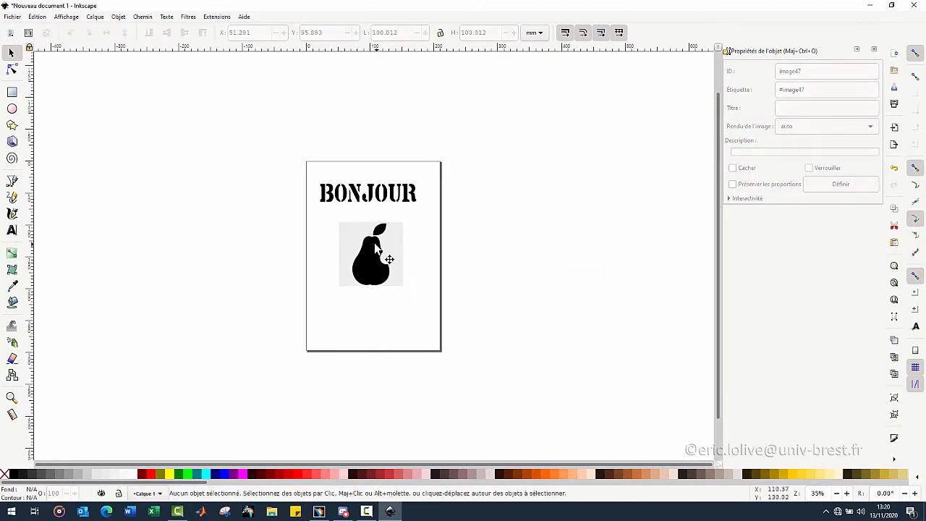
- Vectorise the pear image in a single pass with Détection de contour at a contour threshold of 0.650
click(143, 17)
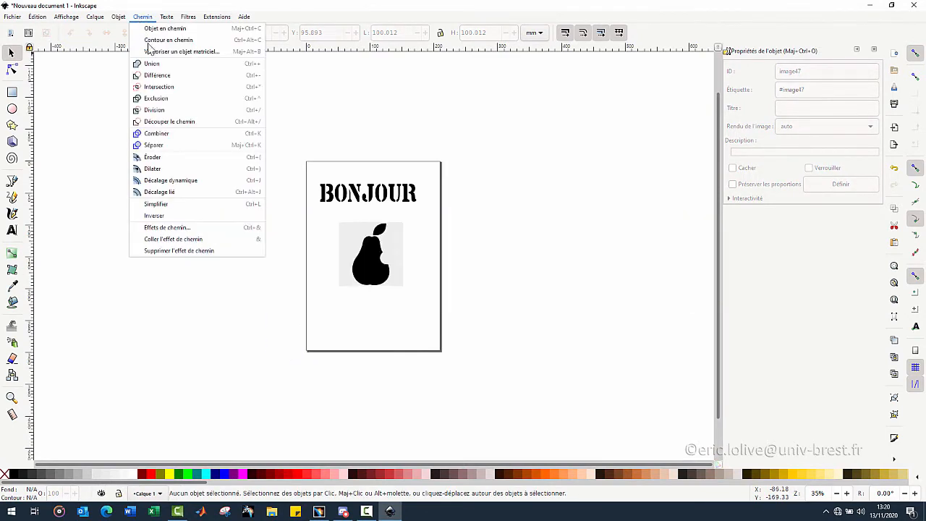
click(162, 52)
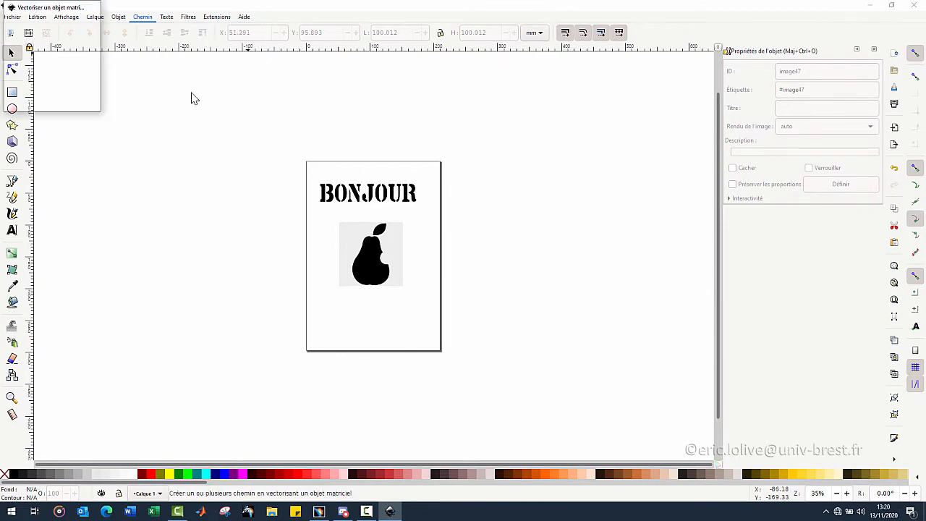
click(387, 285)
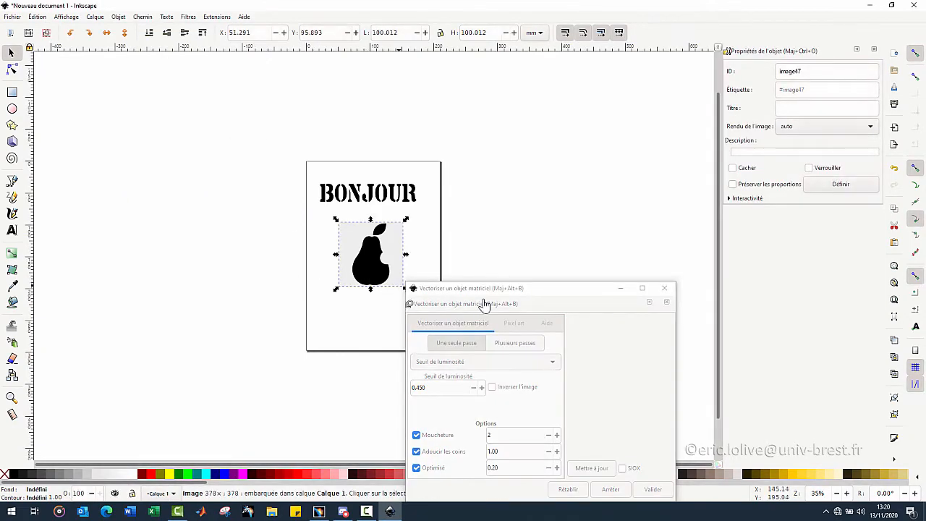
drag(488, 292, 568, 101)
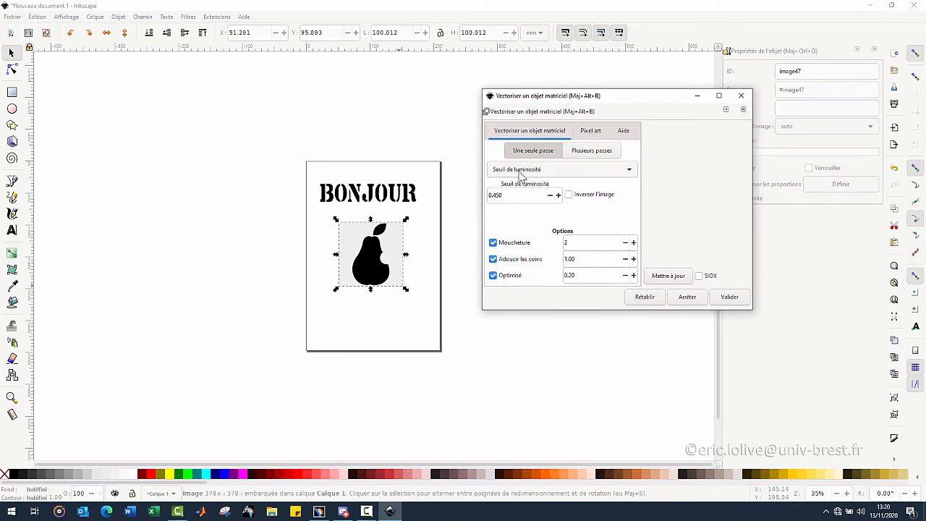
click(564, 171)
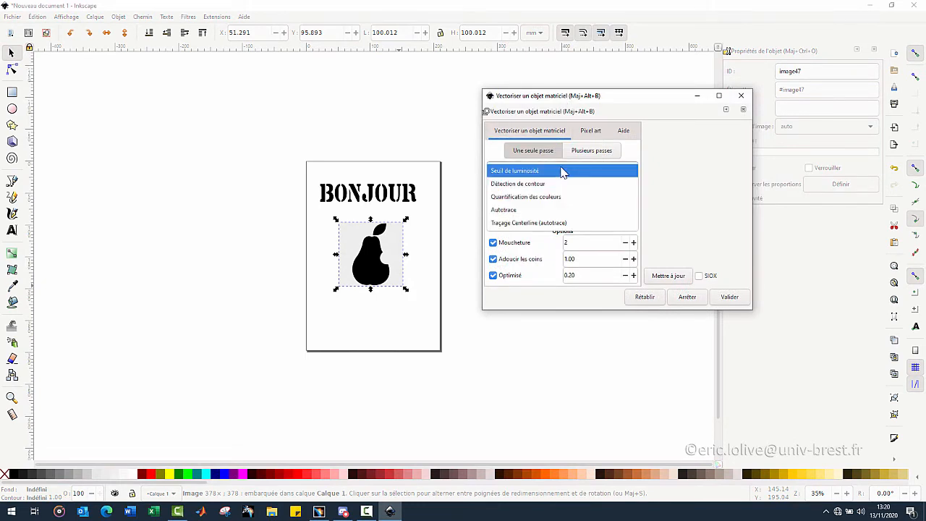
click(555, 186)
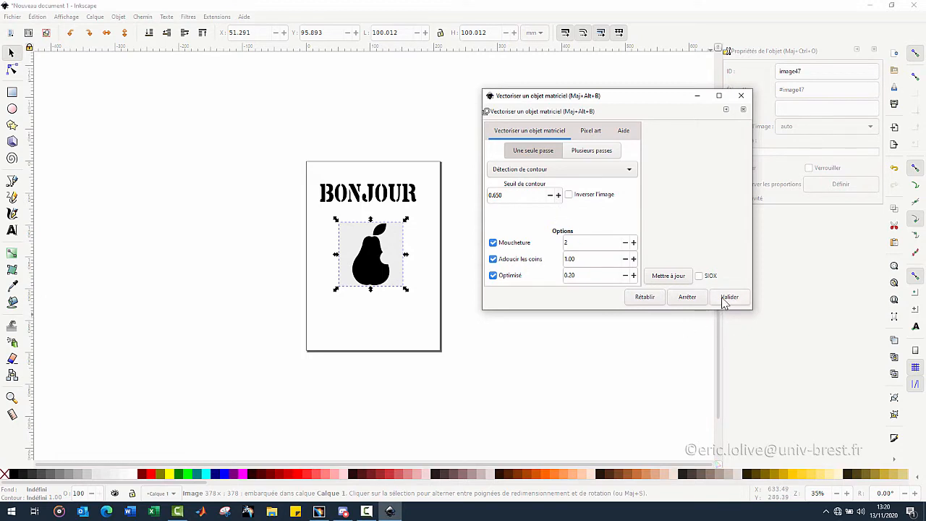
click(725, 301)
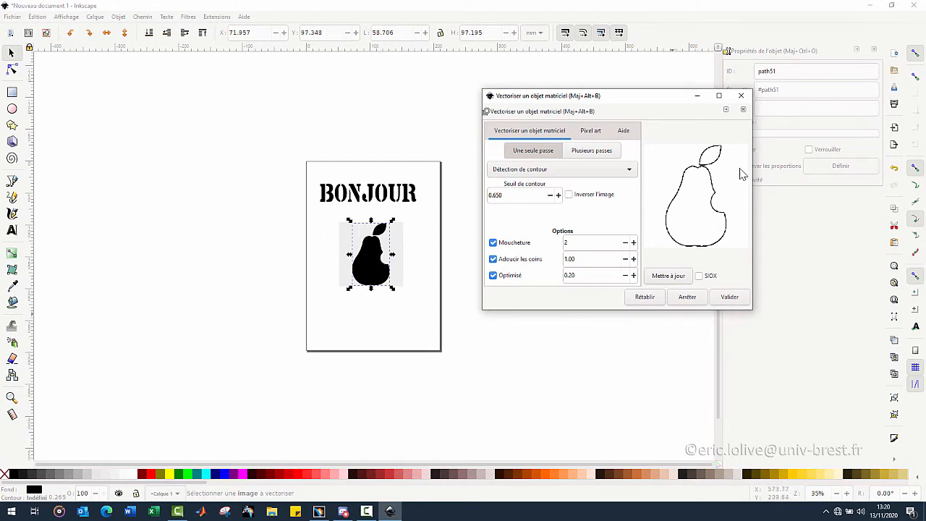
click(741, 96)
click(579, 239)
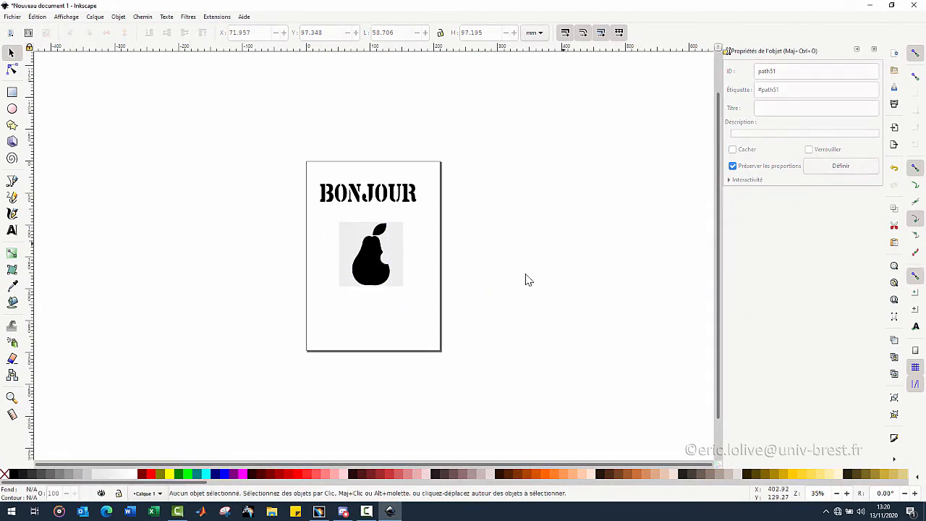
- Move the pear image to the page's lower-left corner and shift the traced pear outline up to just below BONJOUR
mouse_move(384, 269)
mouse_down()
mouse_move(293, 262)
mouse_move(315, 269)
mouse_move(361, 331)
mouse_move(348, 335)
mouse_up()
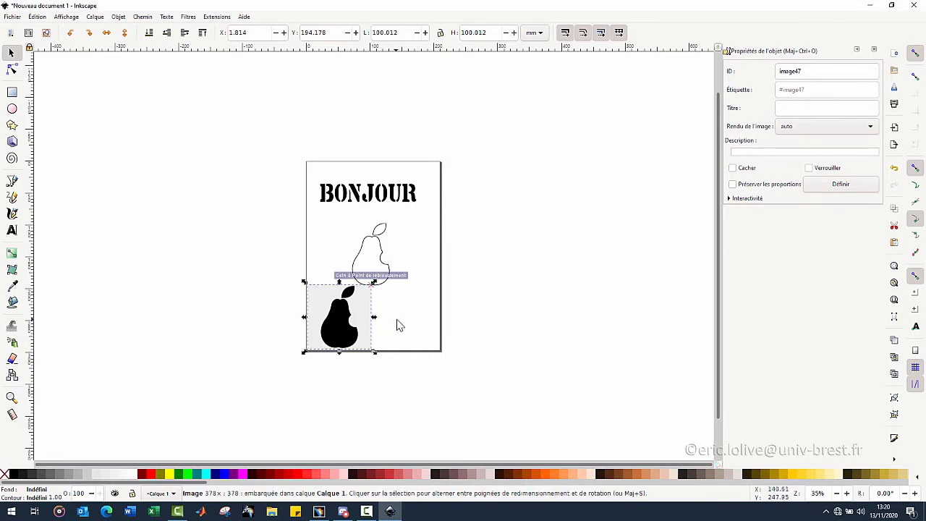
click(371, 270)
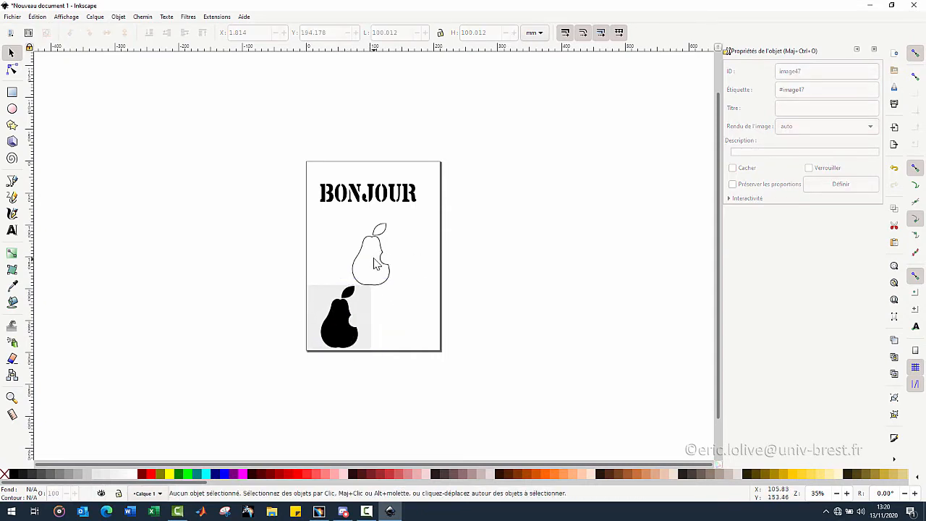
click(390, 262)
drag(391, 267, 386, 249)
click(476, 258)
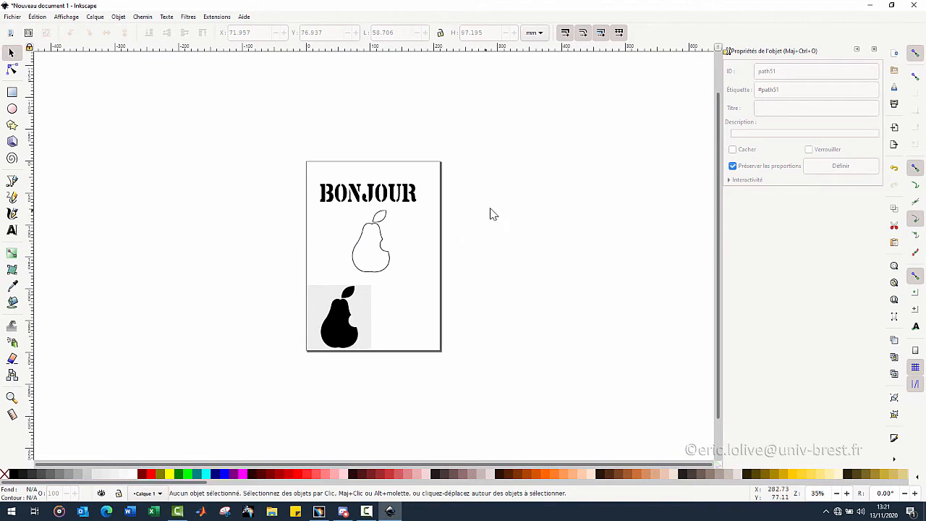
- Save the drawing as test.dxf in AutoCAD DXF R14 format in the vectorisation folder, keeping the default export options
click(22, 17)
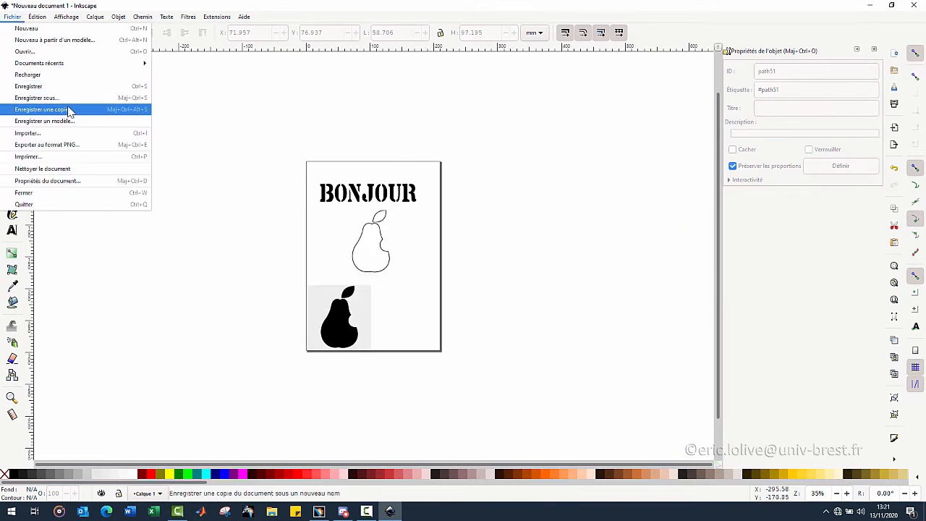
click(57, 109)
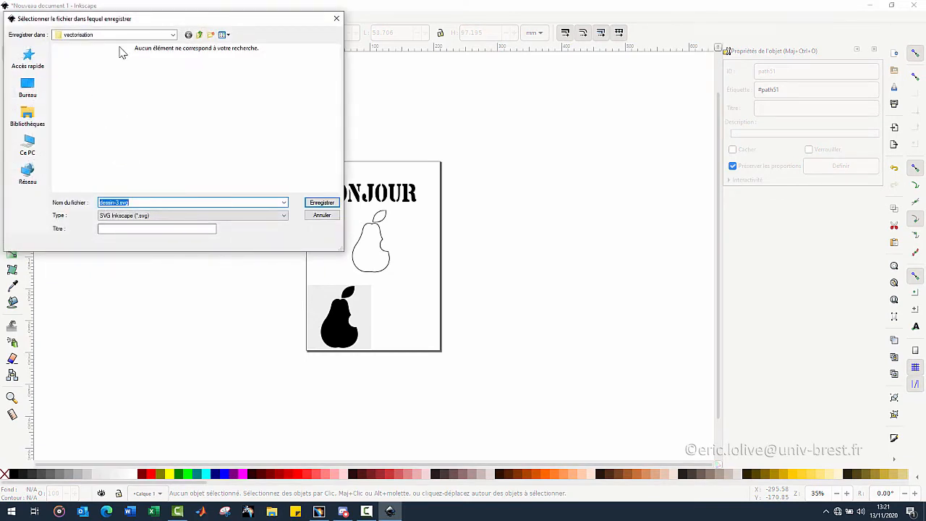
click(145, 216)
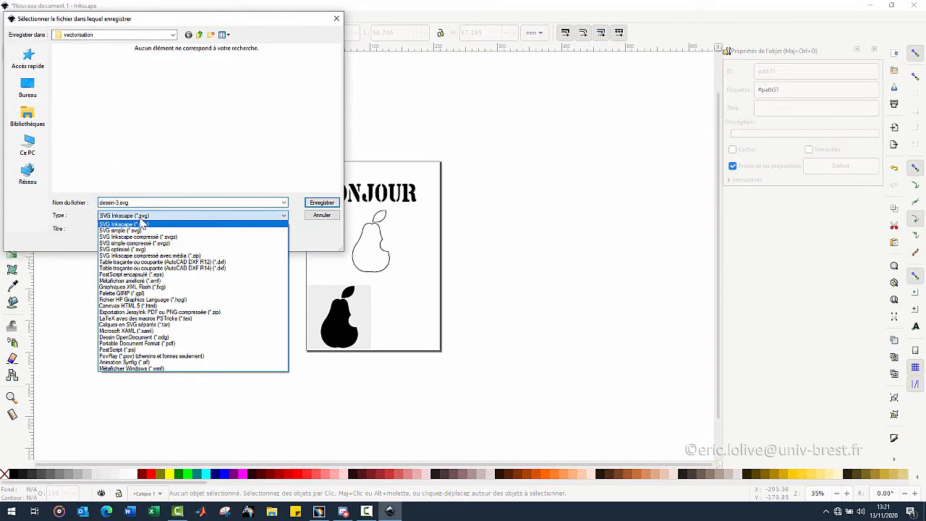
click(184, 268)
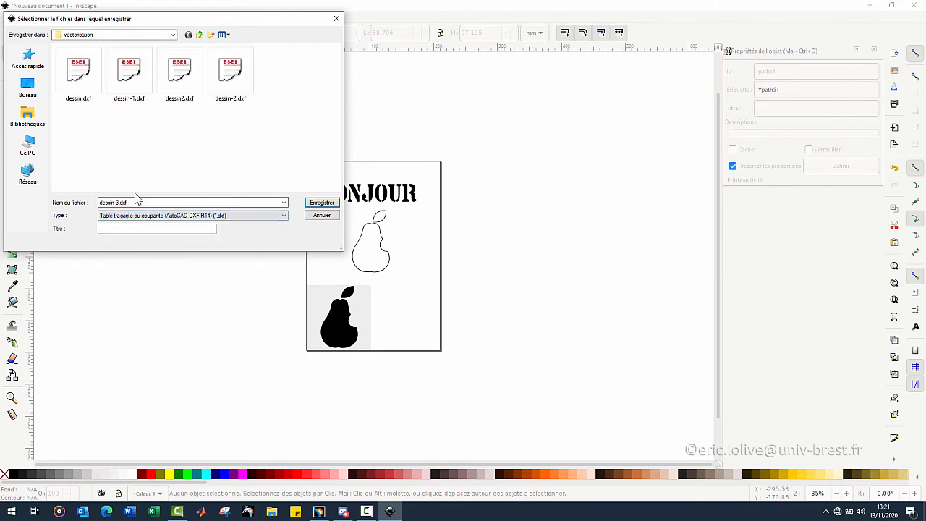
click(141, 203)
text(tes)
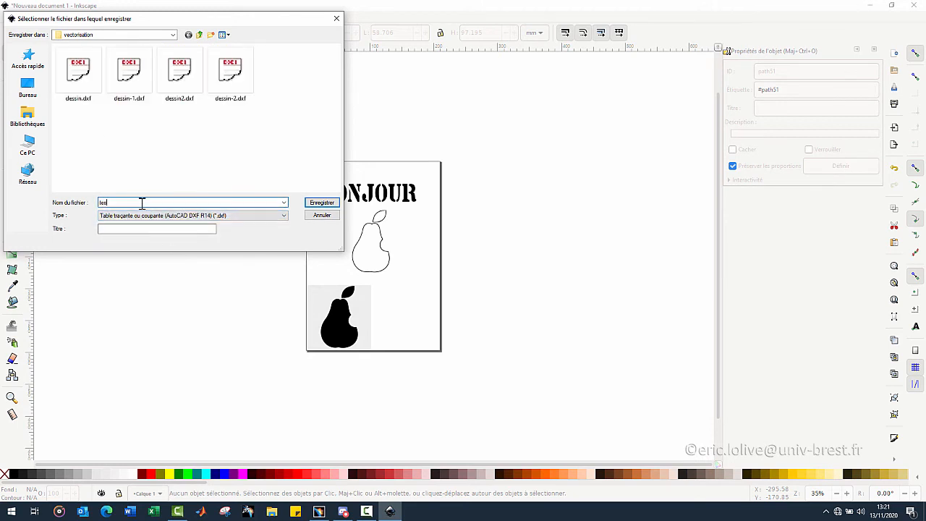
text(t)
key(Return)
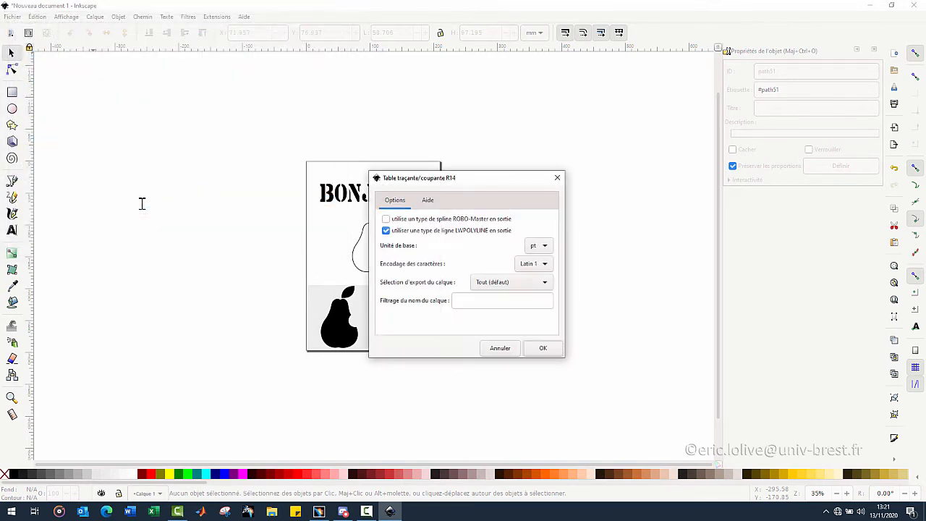
click(543, 349)
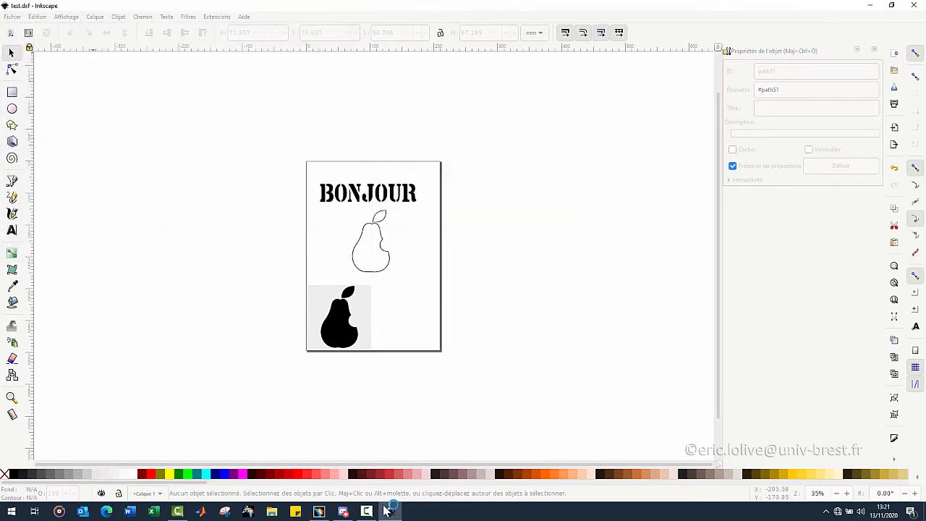
- Switch to CATIA V5 and open test.dxf from the vectorisation folder
click(318, 511)
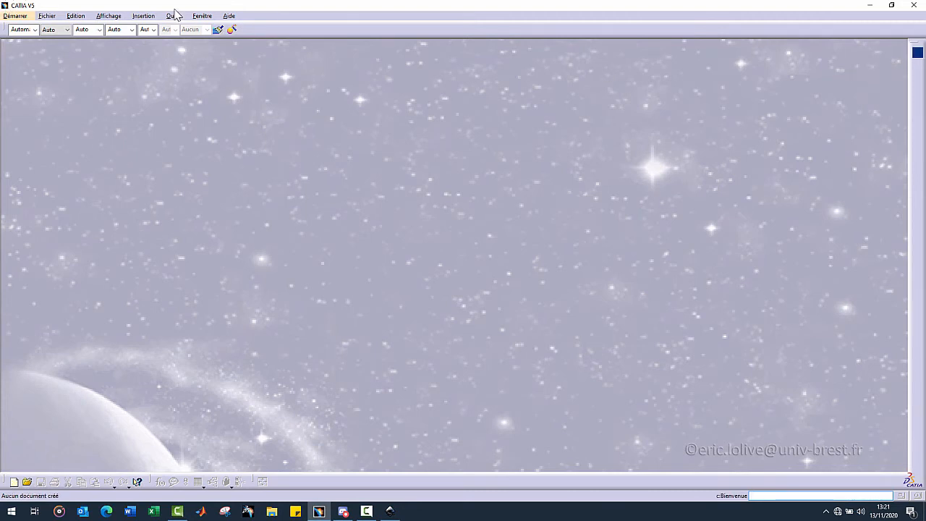
click(47, 16)
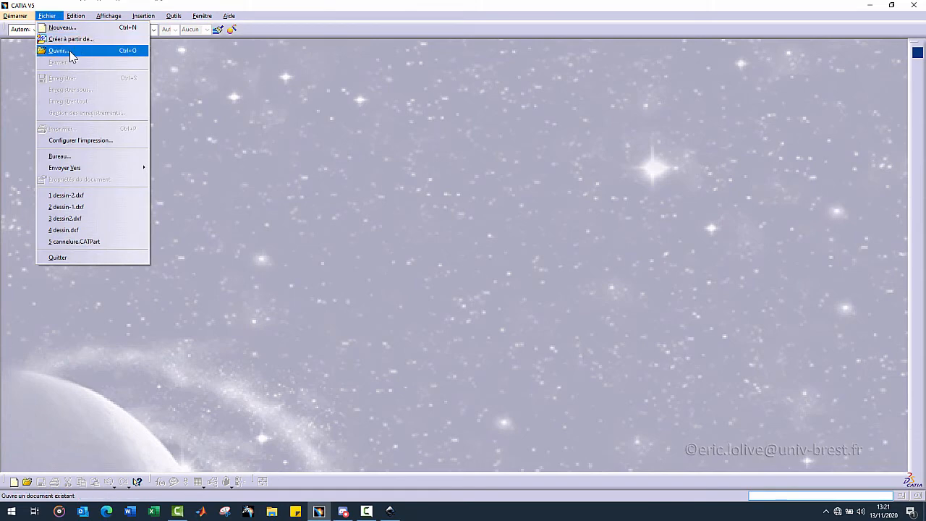
click(71, 51)
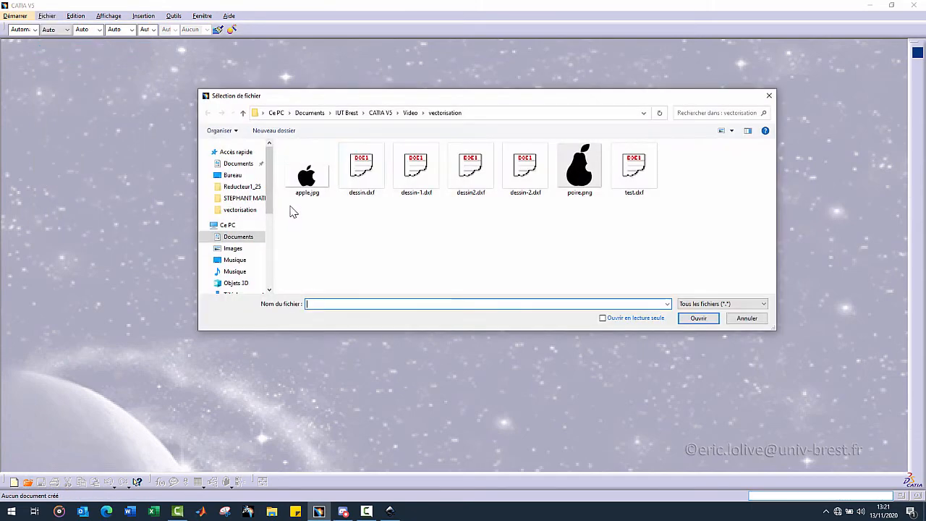
double_click(639, 179)
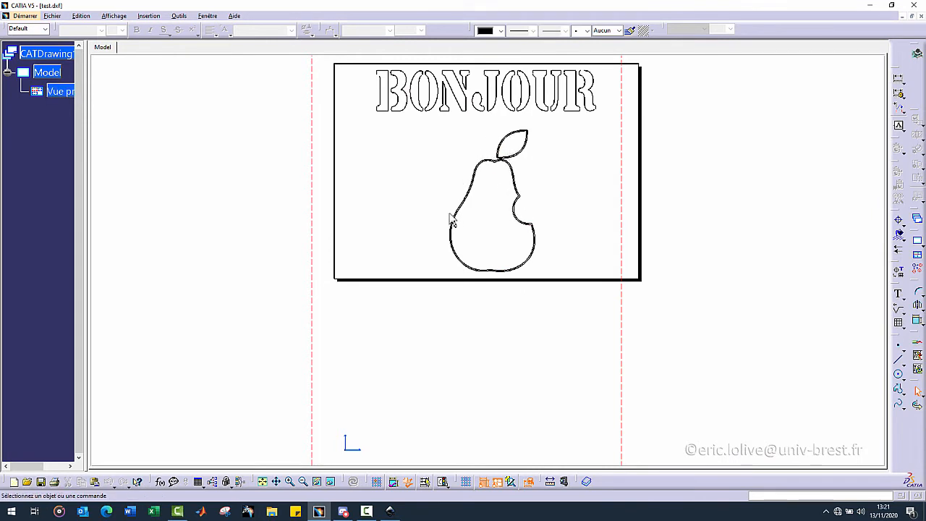
- Select all the BONJOUR and pear outlines in the drawing and copy them
scroll(449, 214, up, 2)
scroll(684, 142, down, 1)
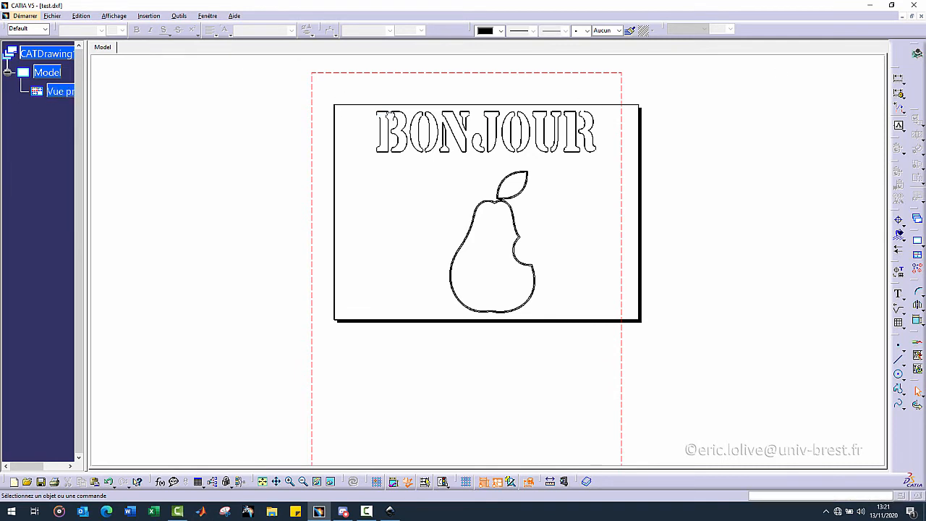
drag(356, 87, 610, 333)
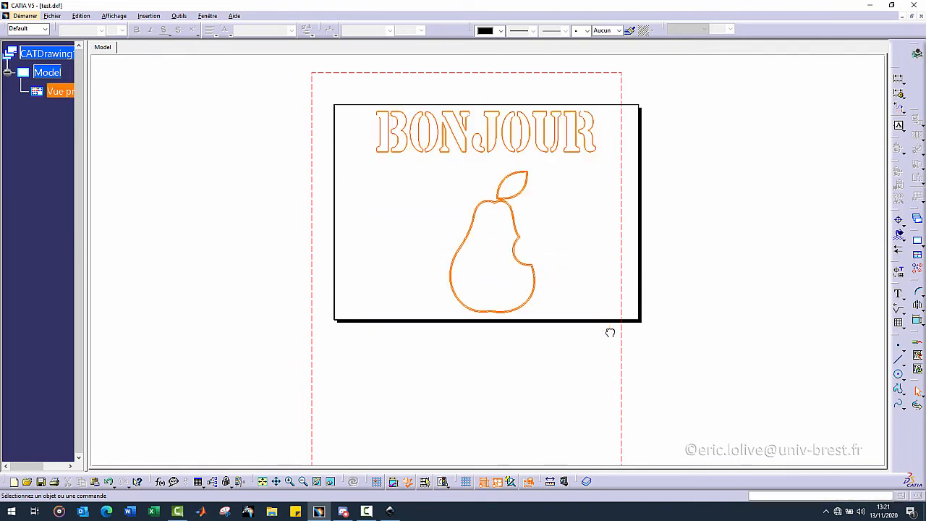
right_click(478, 207)
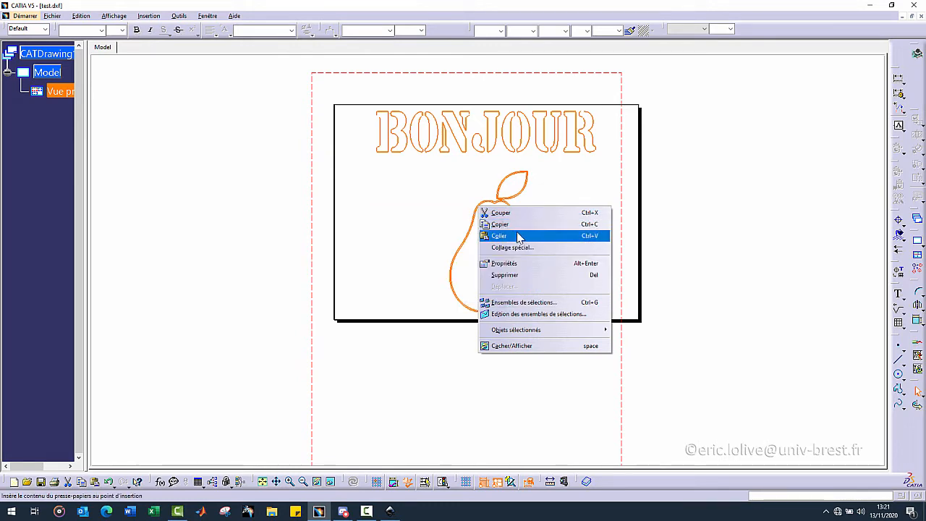
click(515, 224)
click(713, 181)
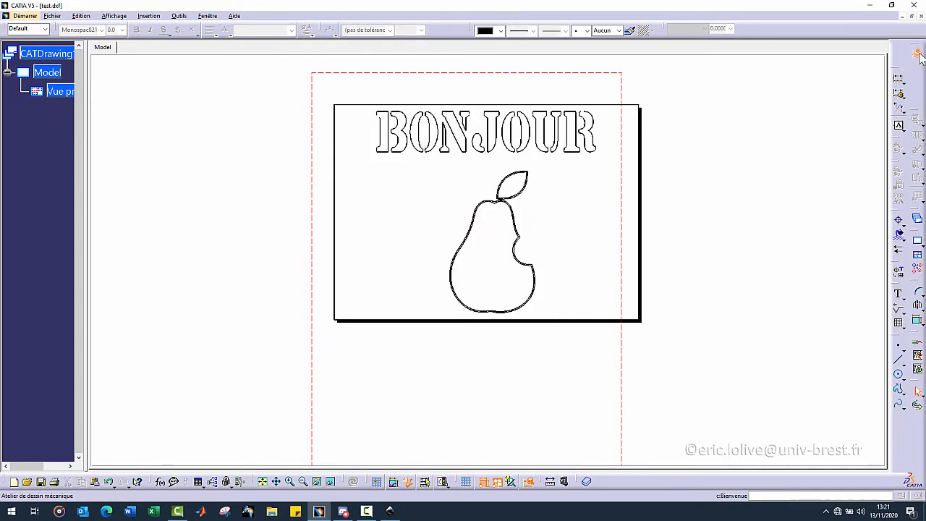
- Create a new part in Part Design and start a sketch on the xy plane
click(917, 55)
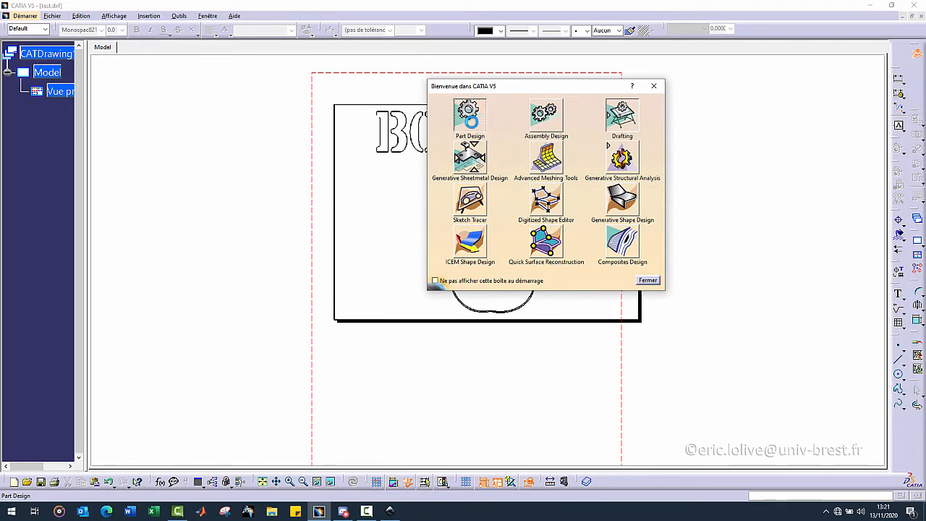
click(470, 117)
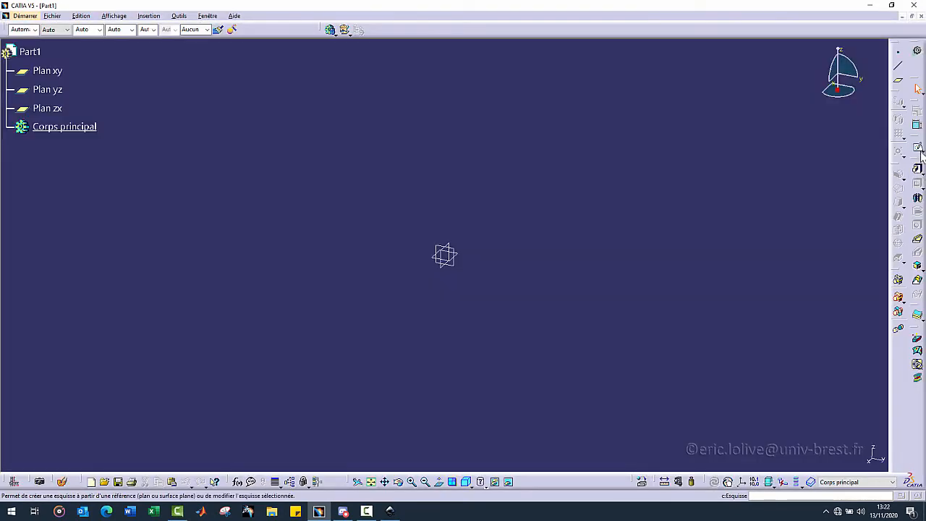
click(918, 148)
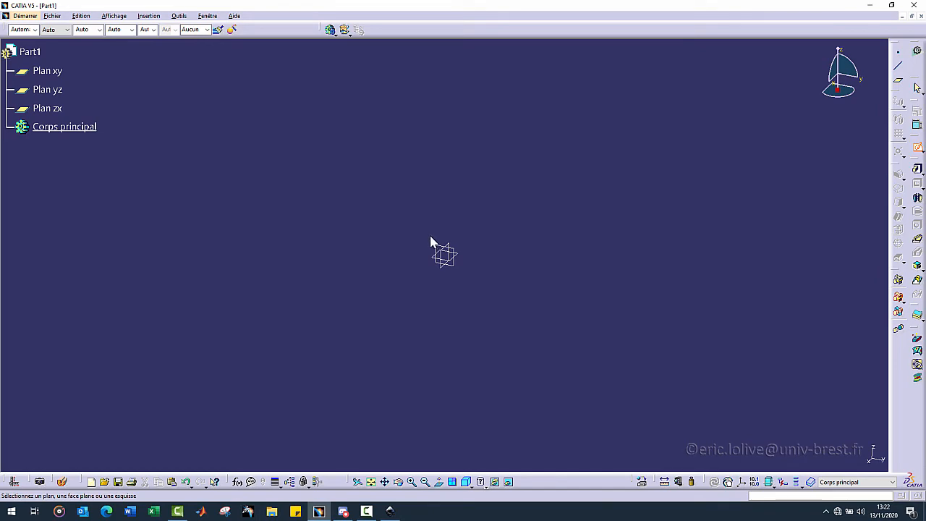
click(467, 256)
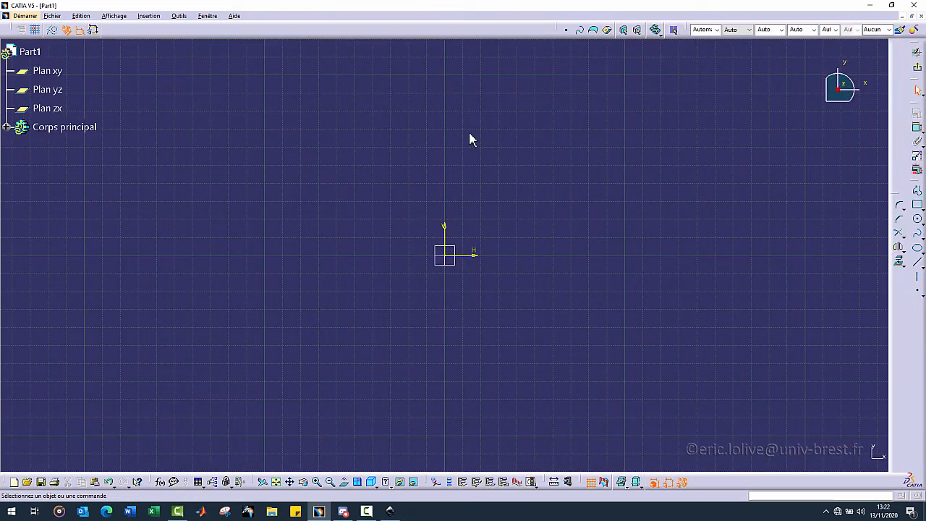
- Paste the copied BONJOUR and pear outlines into the sketch and set their colour to Automatique
click(81, 16)
click(101, 77)
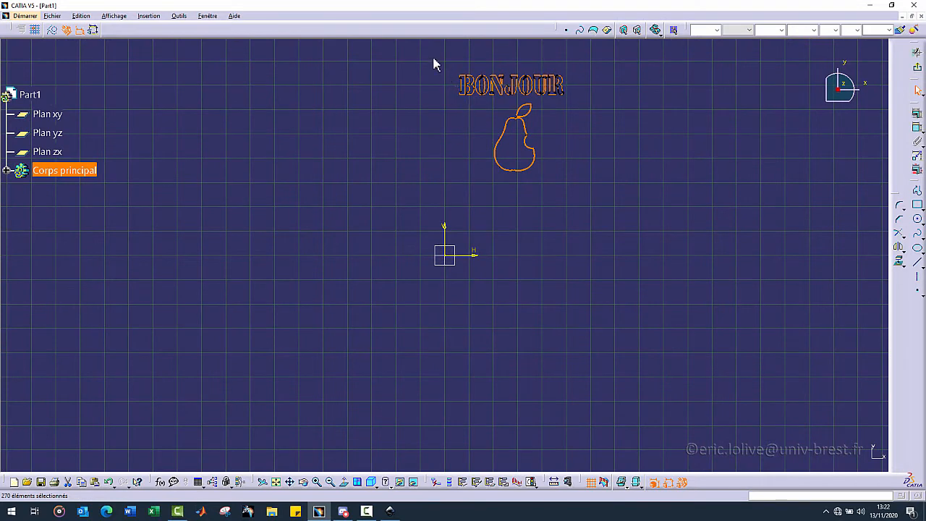
drag(434, 64, 635, 209)
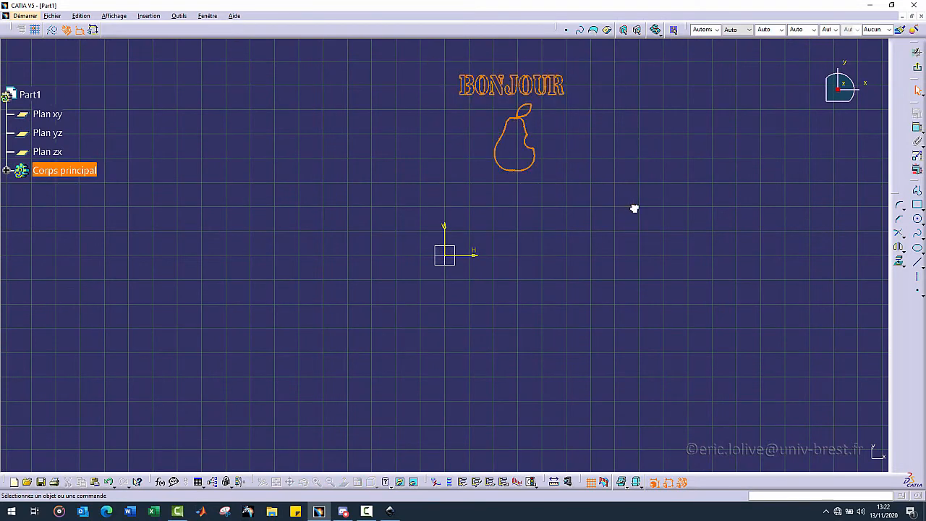
click(715, 29)
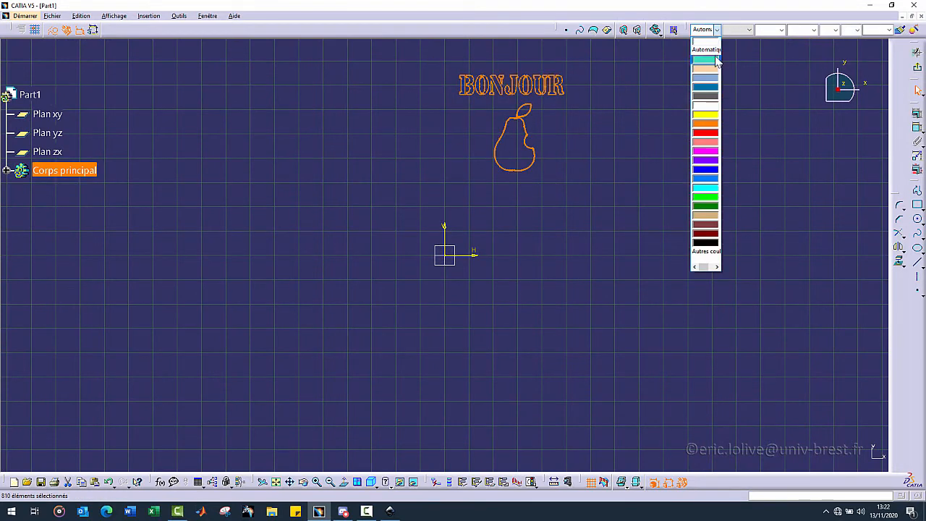
click(708, 56)
click(602, 172)
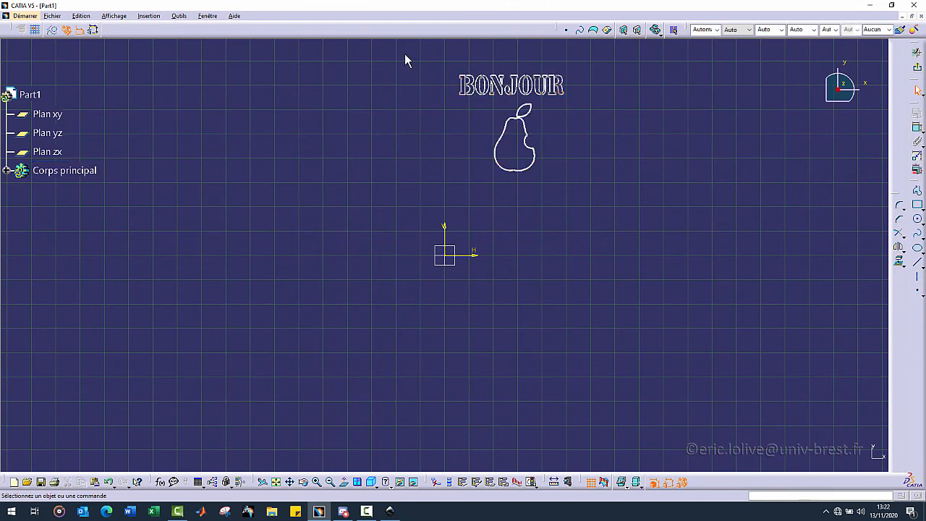
- Move all the pasted outlines together so that the pear lies over the sketch origin
drag(404, 53, 651, 197)
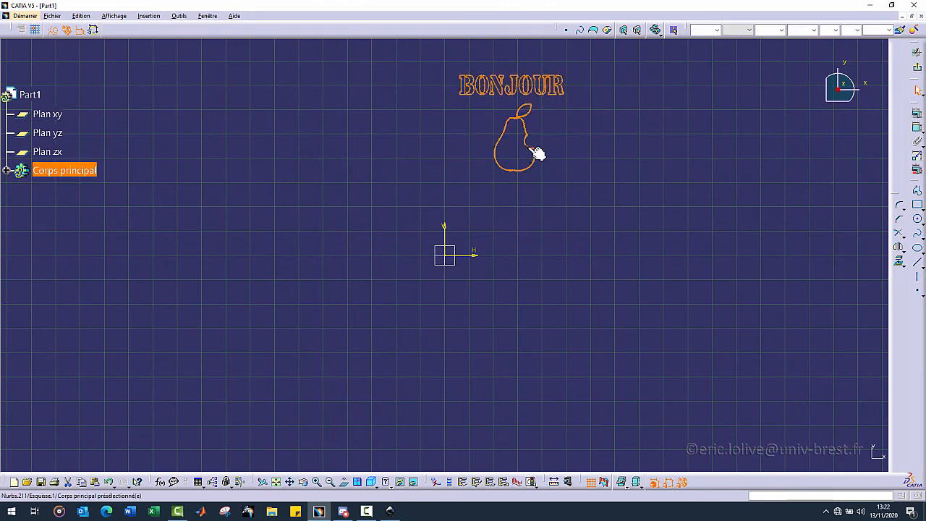
drag(537, 153, 459, 255)
click(575, 282)
- Sketch a rectangle that encloses both the BONJOUR lettering and the pear outline with a margin all round
mouse_move(534, 273)
mouse_down()
mouse_move(534, 234)
mouse_move(475, 170)
mouse_move(542, 214)
mouse_up()
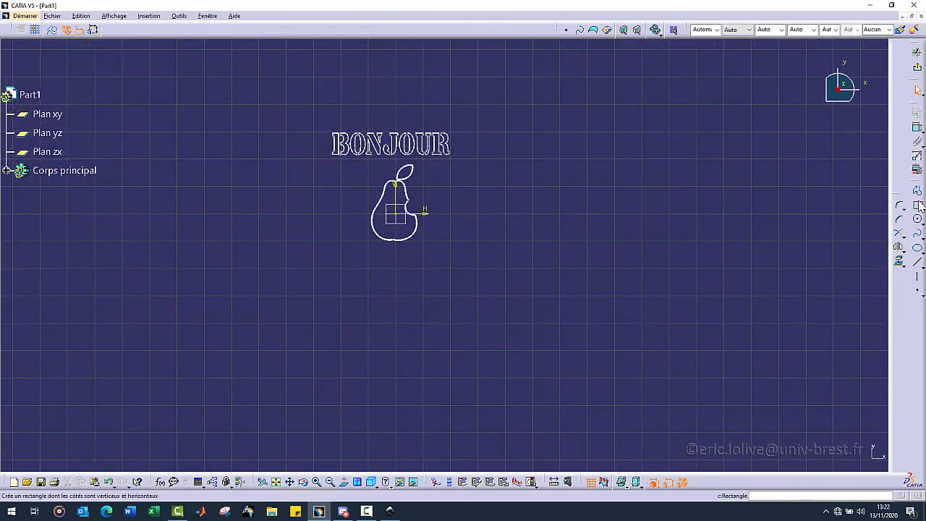
click(314, 115)
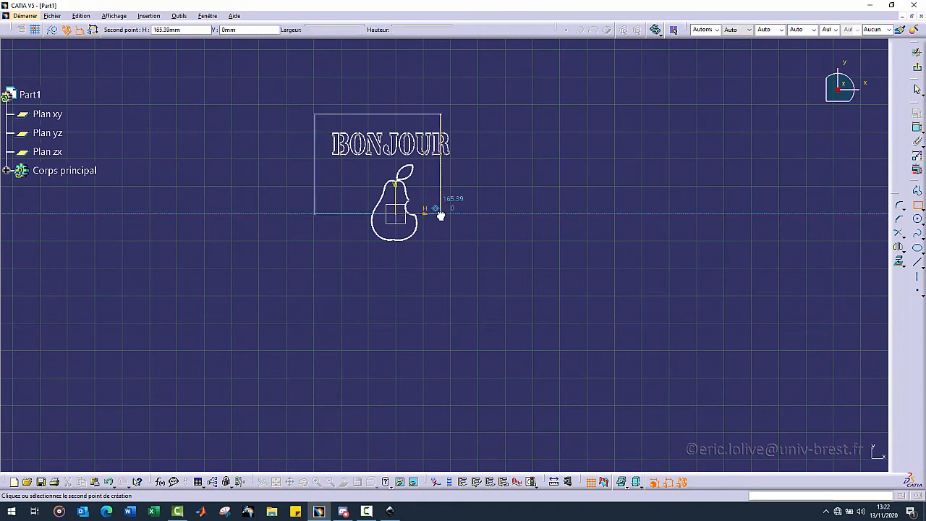
click(475, 251)
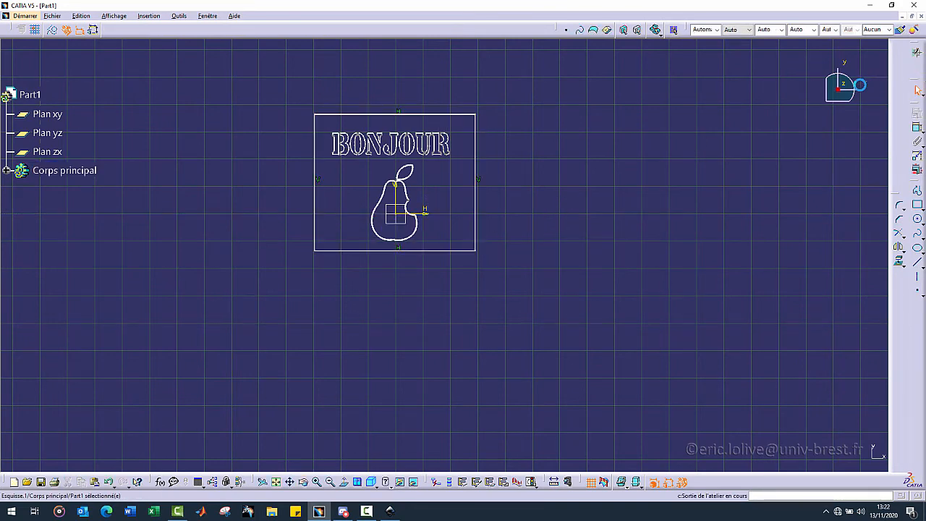
- Exit the sketch and extrude it 20 mm into a plate with the BONJOUR and pear outlines cut through
click(919, 69)
click(917, 169)
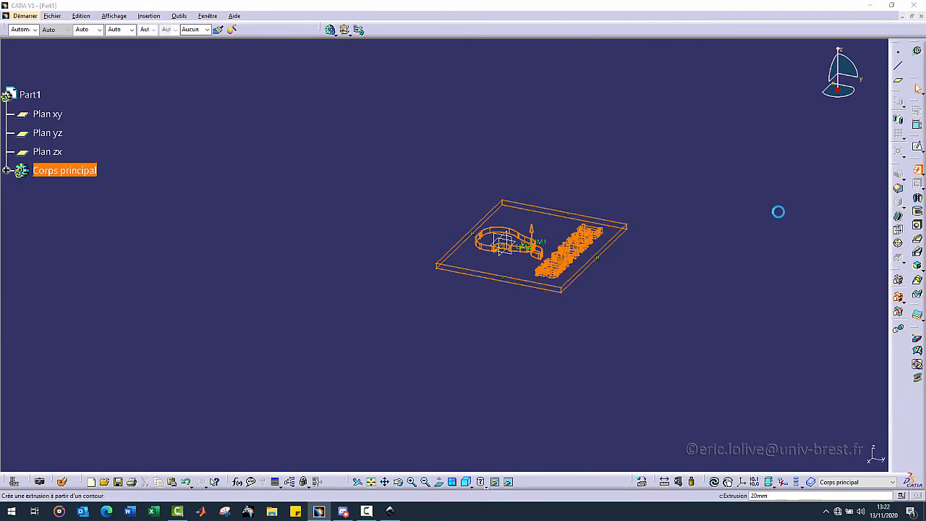
key(Return)
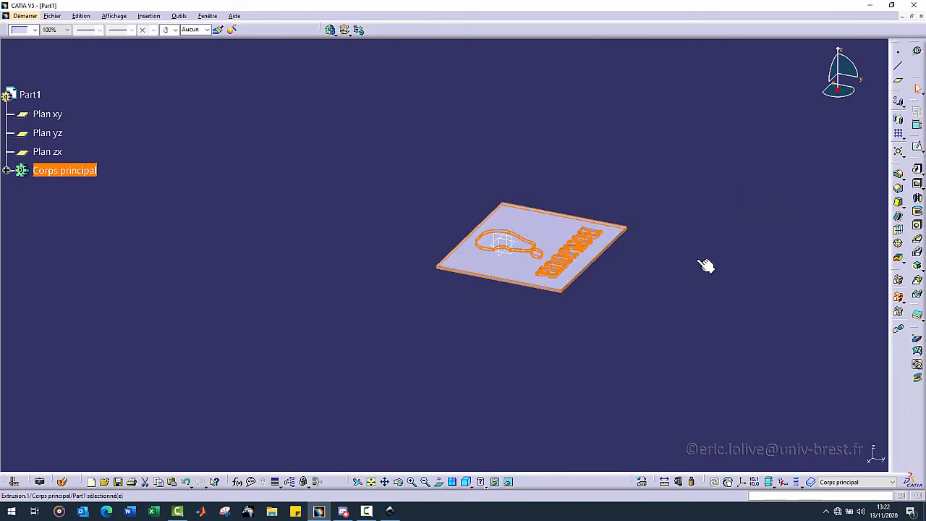
click(702, 261)
drag(352, 187, 600, 259)
click(430, 191)
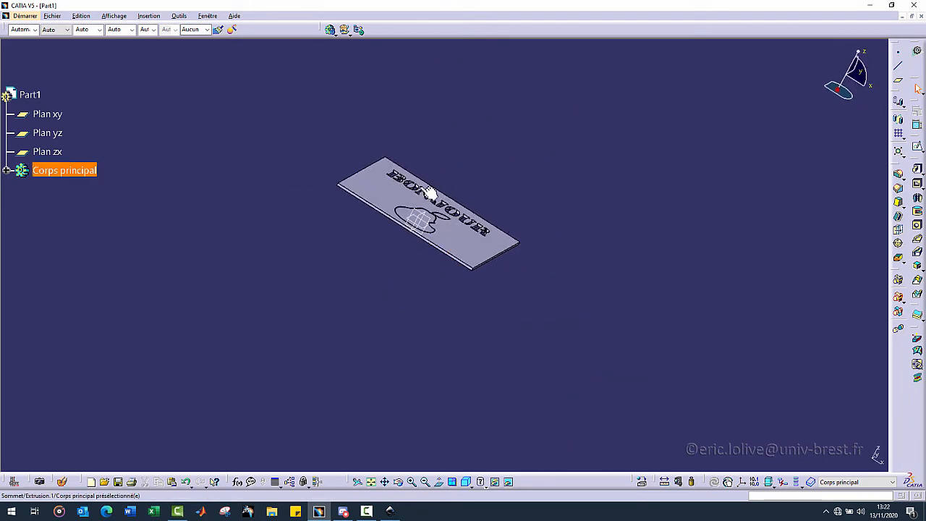
drag(430, 190, 393, 248)
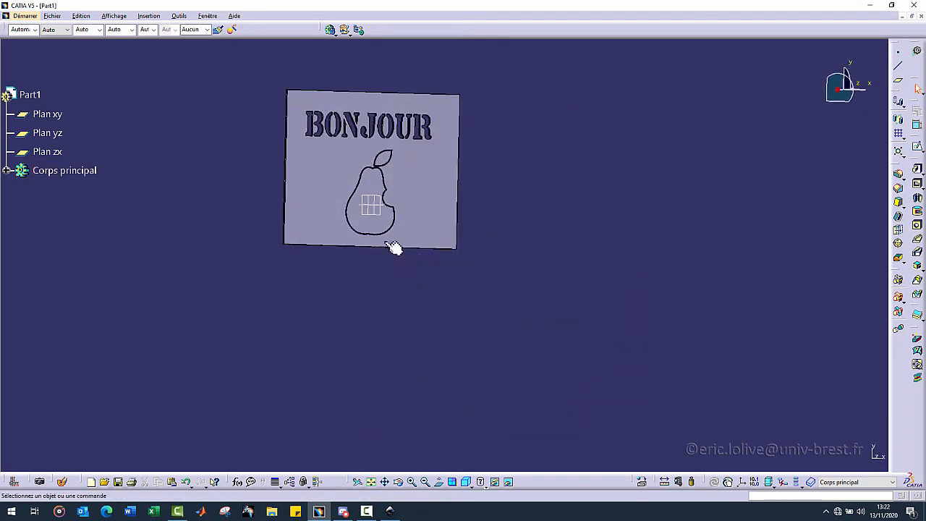
drag(379, 213, 405, 318)
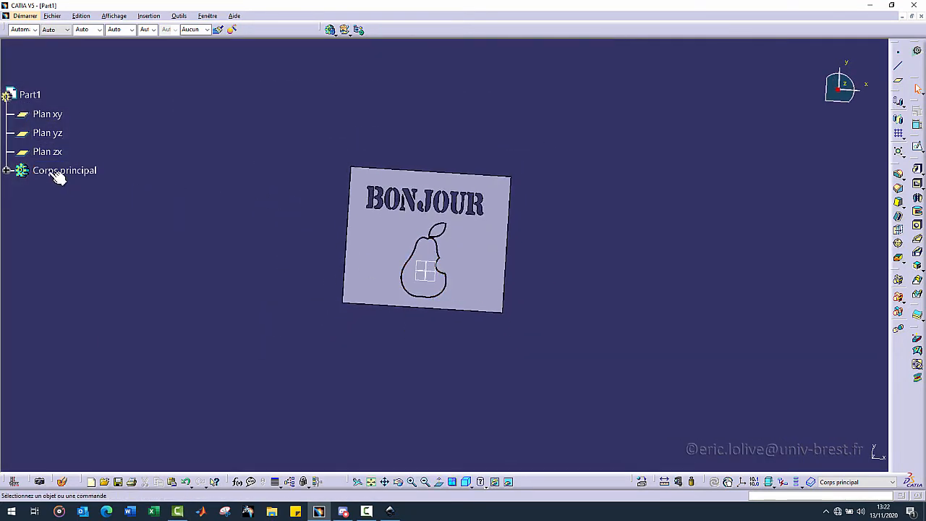
- Open the extrusion's sketch for editing and run the Analyse d'esquisse check on its geometry
click(5, 171)
double_click(92, 209)
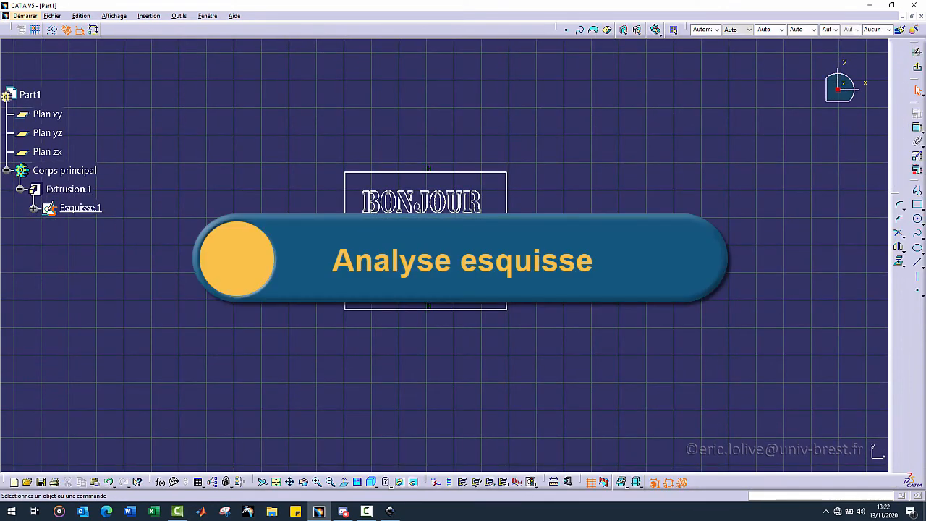
click(179, 16)
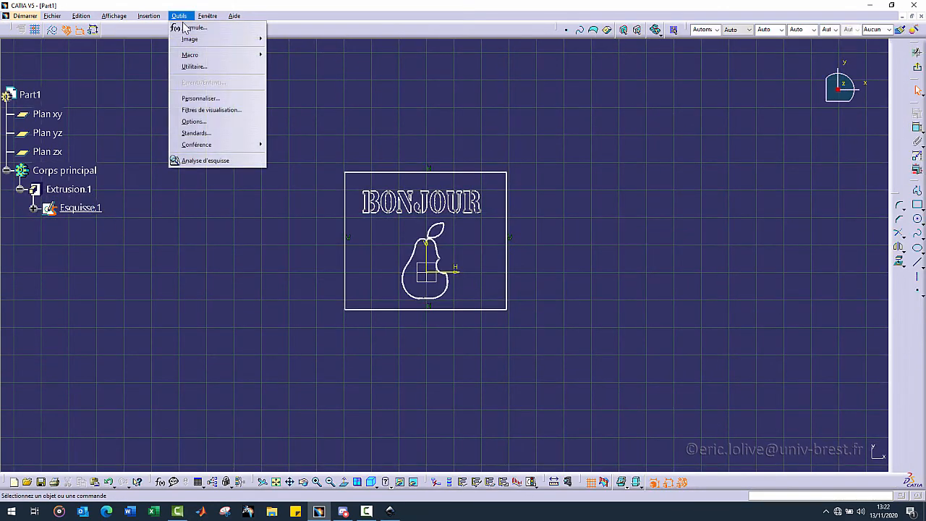
click(209, 160)
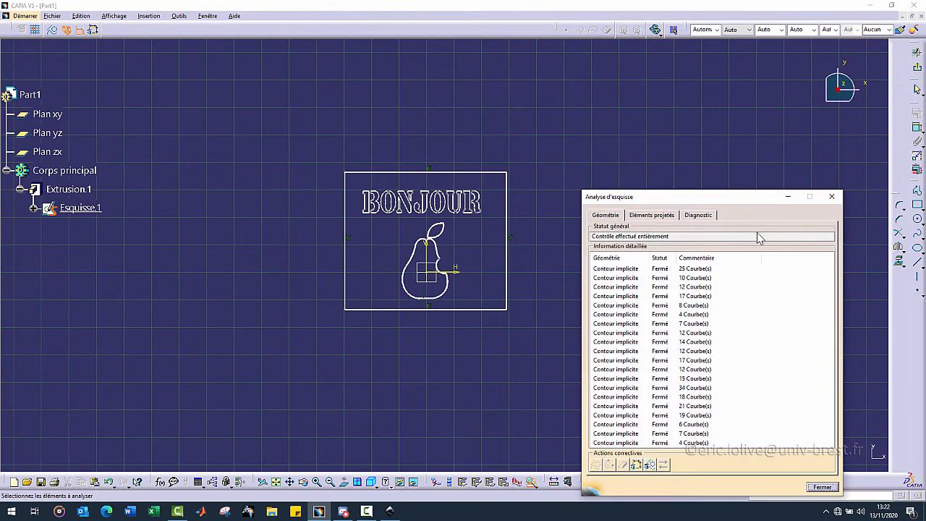
drag(722, 207, 716, 101)
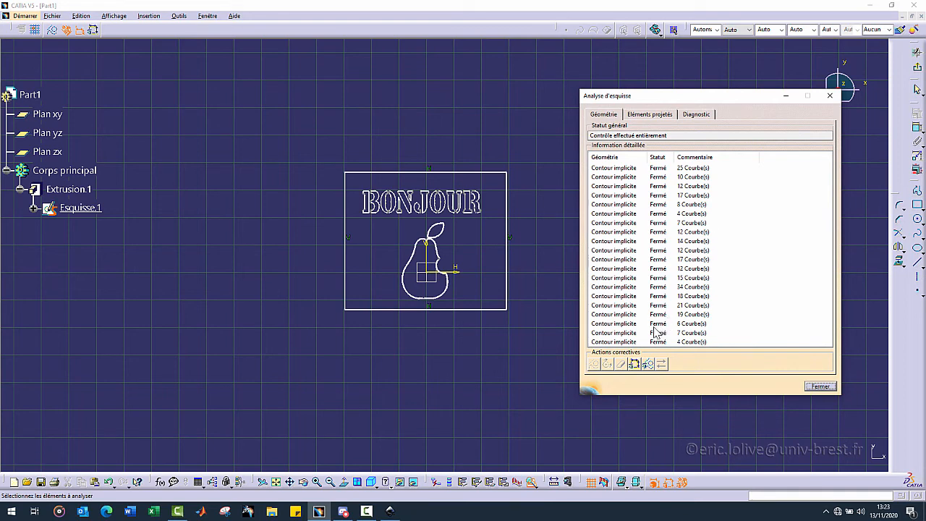
- Compare the pear leaf's two contours in the sketch analysis and delete the duplicate one with 7 curves
click(632, 342)
click(626, 333)
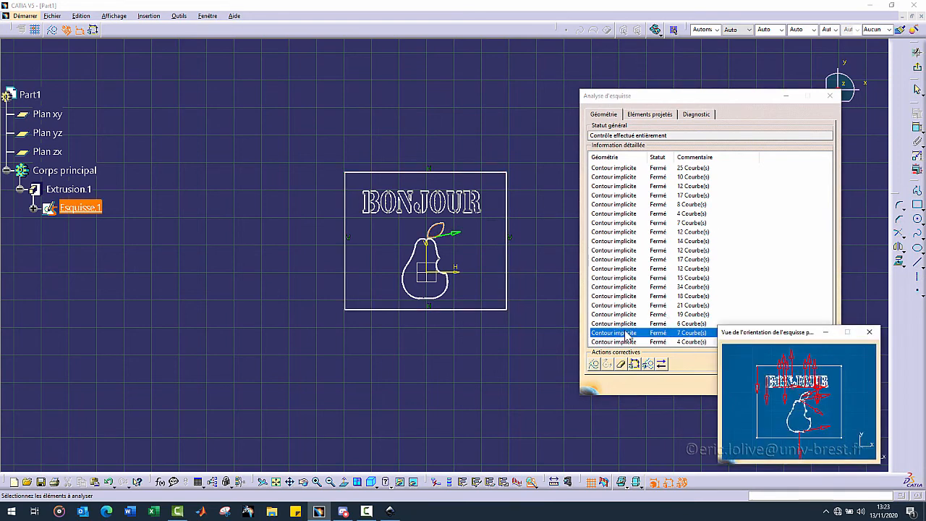
click(626, 325)
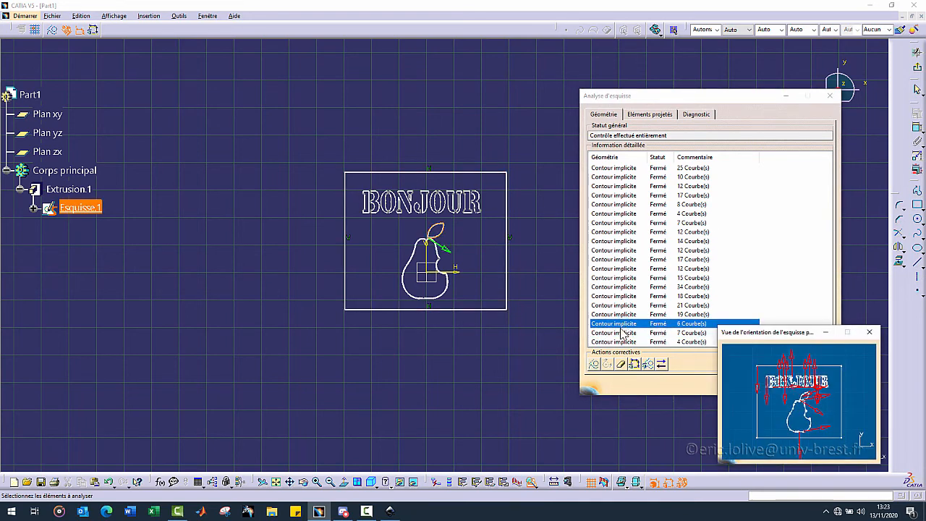
click(620, 334)
click(618, 324)
click(619, 333)
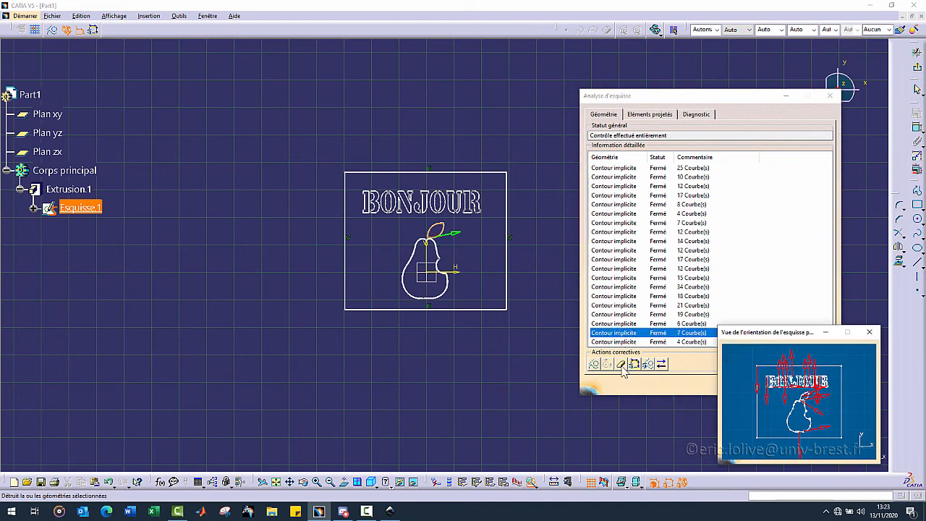
click(621, 365)
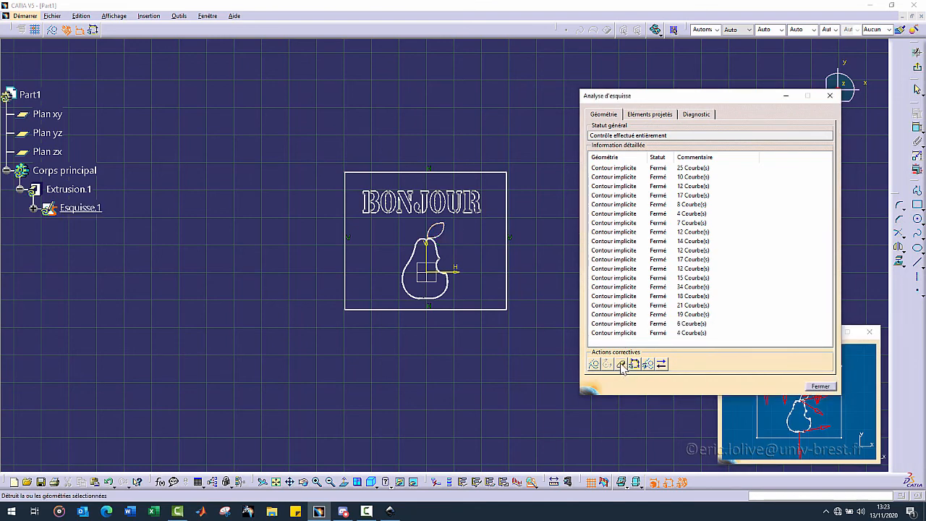
- Delete the duplicate pear body contour with 19 curves from the sketch analysis, keeping the 21-curve one
click(616, 307)
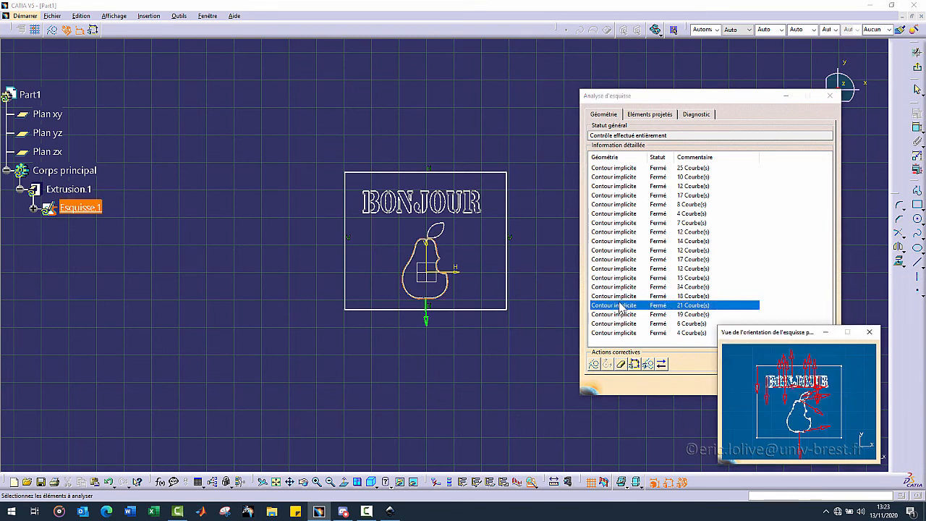
click(617, 314)
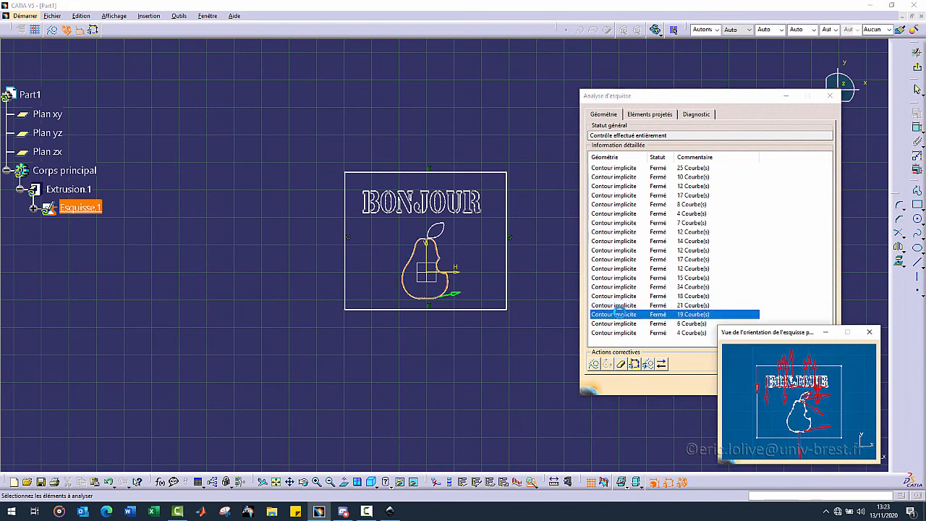
click(621, 365)
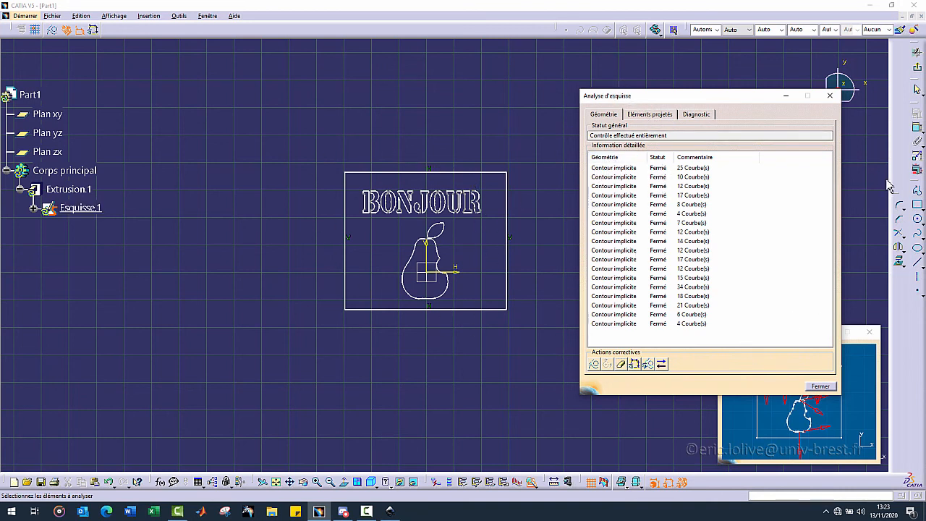
- Close the sketch analysis and exit the sketch to update the plate with full pear and leaf cut-outs
click(821, 386)
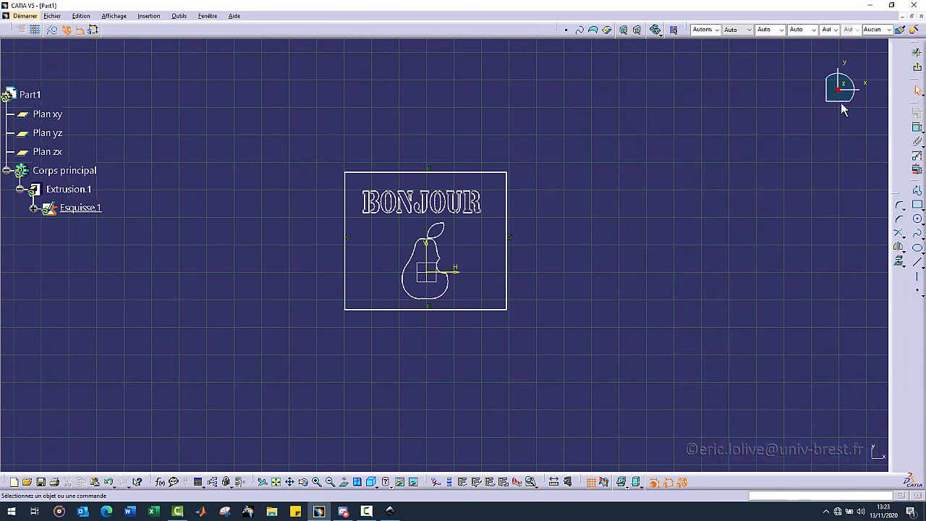
click(917, 67)
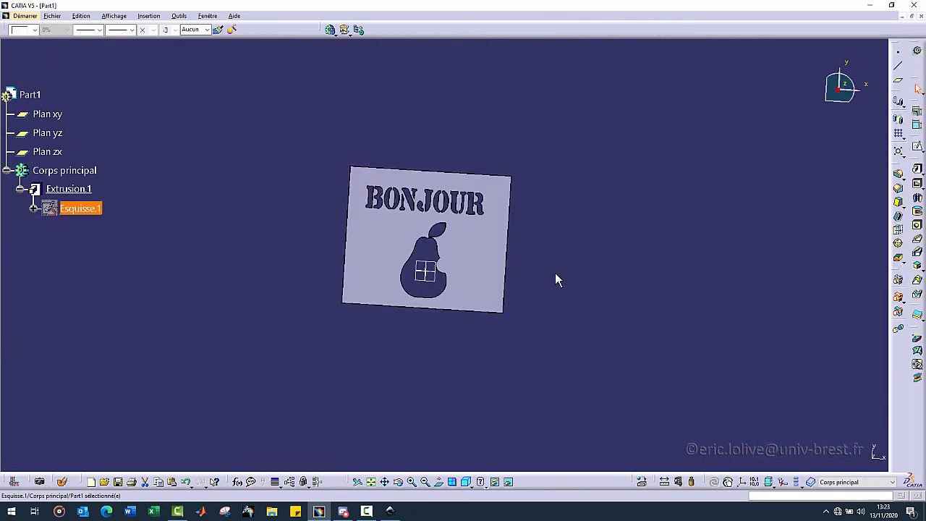
mouse_move(556, 280)
mouse_down()
mouse_move(558, 217)
mouse_move(492, 243)
mouse_move(550, 224)
mouse_move(543, 217)
mouse_up()
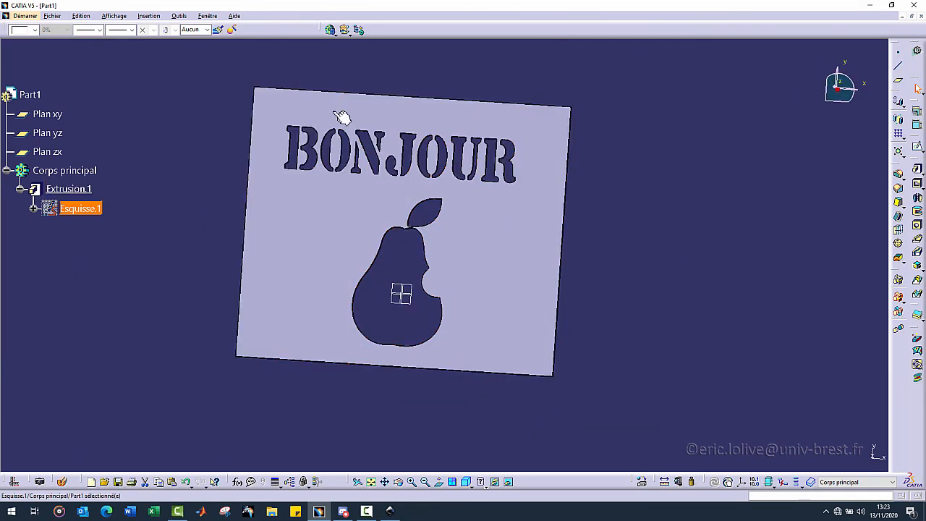
click(623, 225)
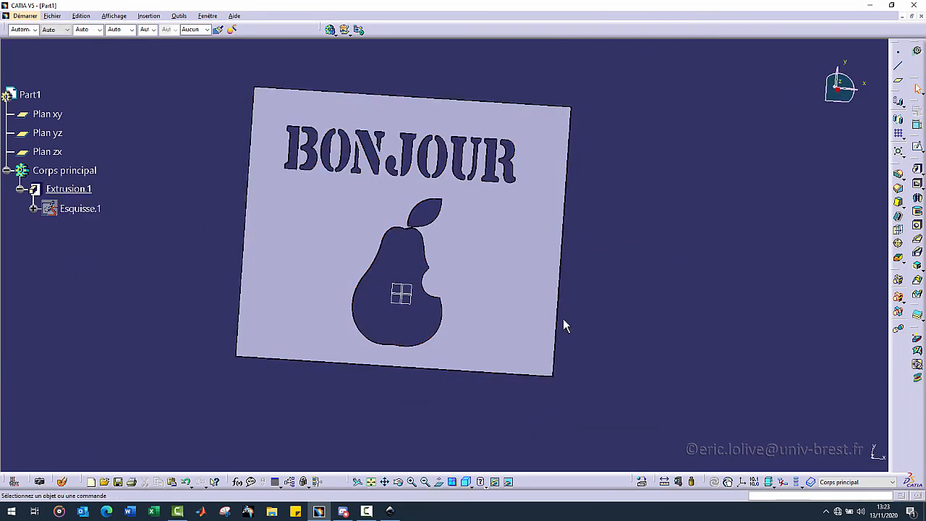